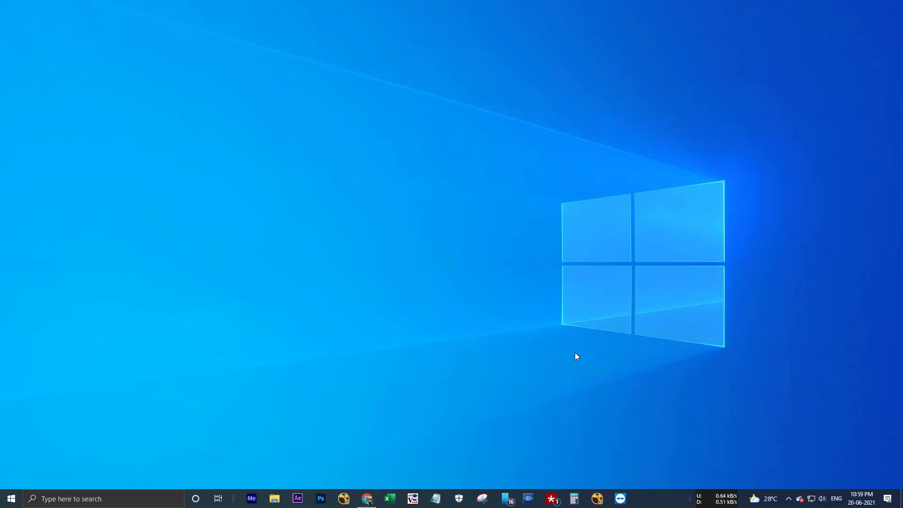
Run .nuke to open the settings folder, select __pycache__ and nuke_13, then launch NukeX 12.2v5
{"action": "key", "text": "super+r"}
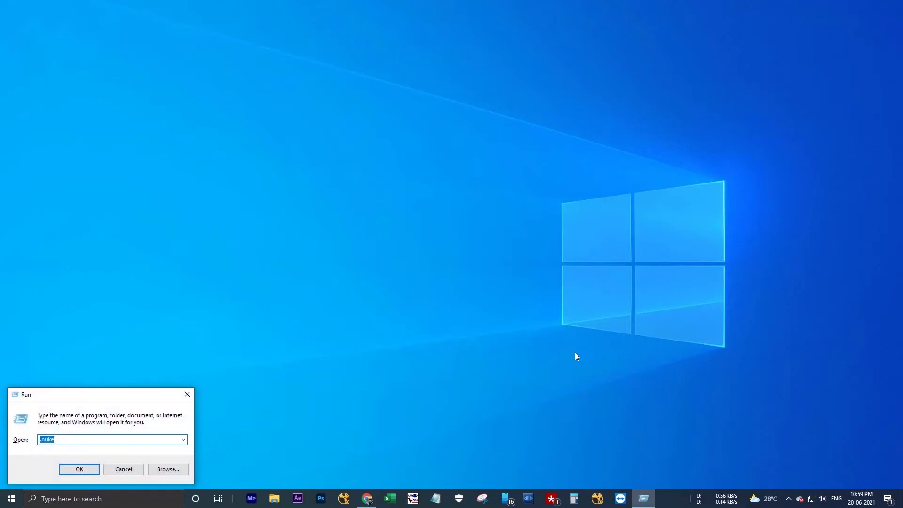
{"action": "key", "text": "Return"}
{"action": "left_click", "coordinate": [474, 160]}
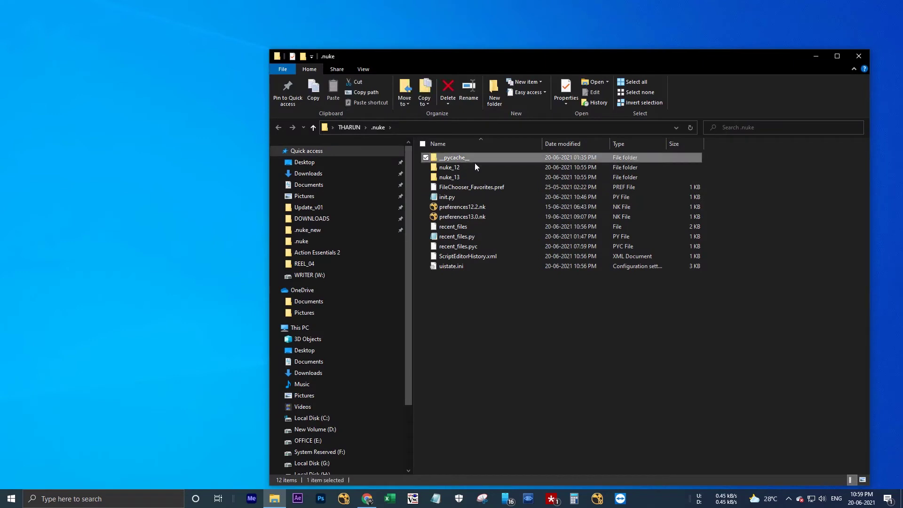
{"action": "left_click", "coordinate": [469, 178]}
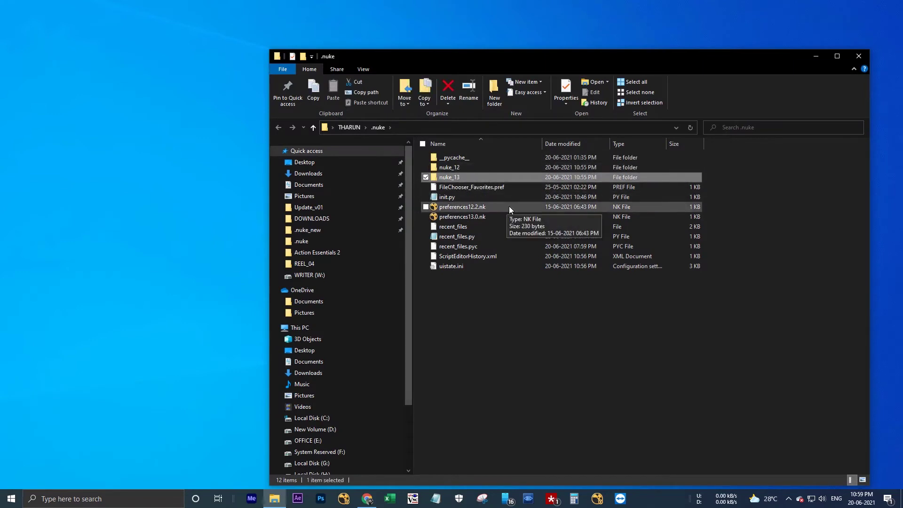
{"action": "left_click", "coordinate": [498, 330]}
{"action": "left_click", "coordinate": [344, 498]}
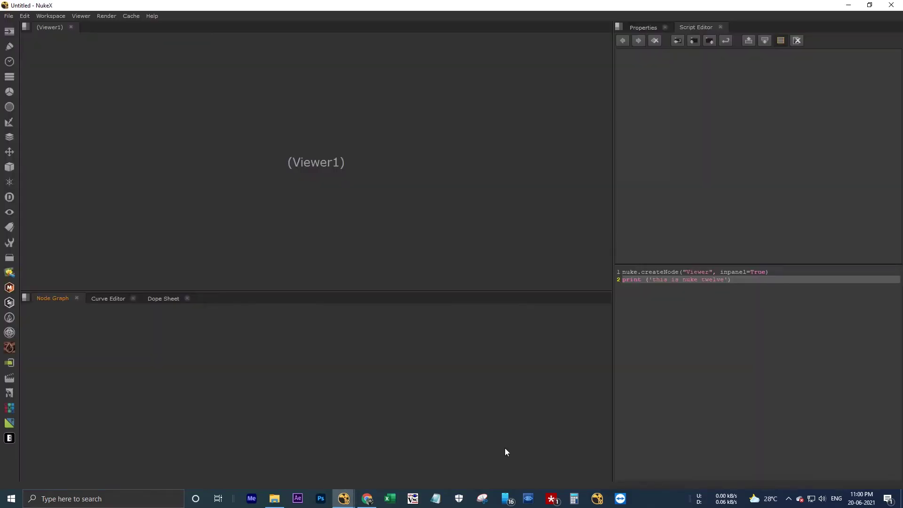
{"action": "left_click", "coordinate": [9, 16]}
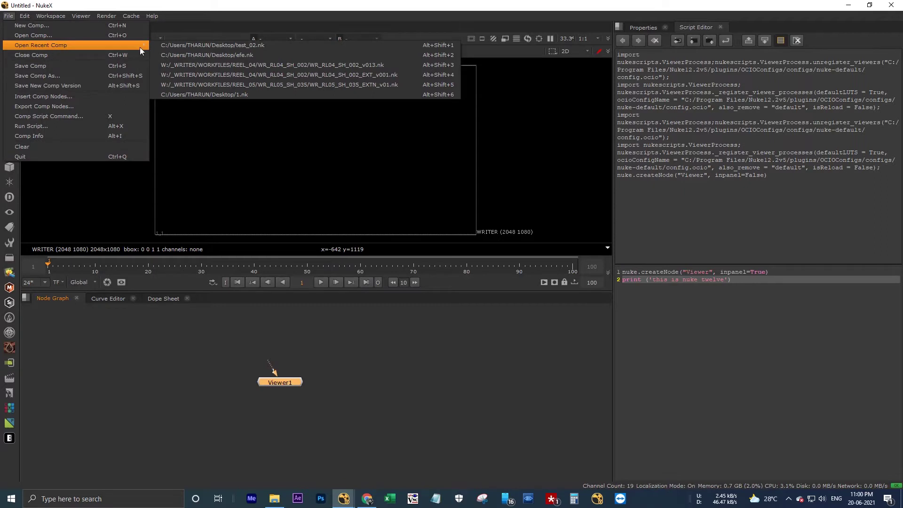
{"action": "left_click", "coordinate": [405, 344]}
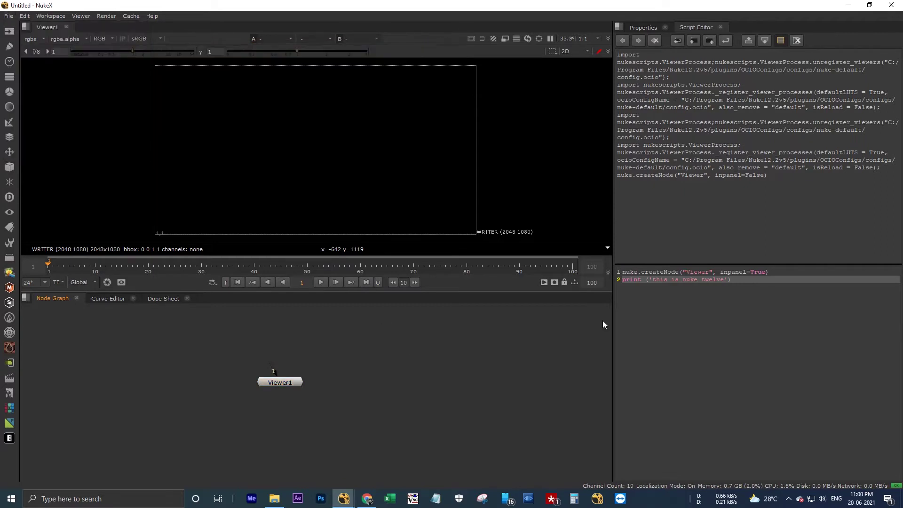
{"action": "key", "text": "ctrl+a"}
{"action": "left_click", "coordinate": [560, 328]}
{"action": "key", "text": "ctrl+a"}
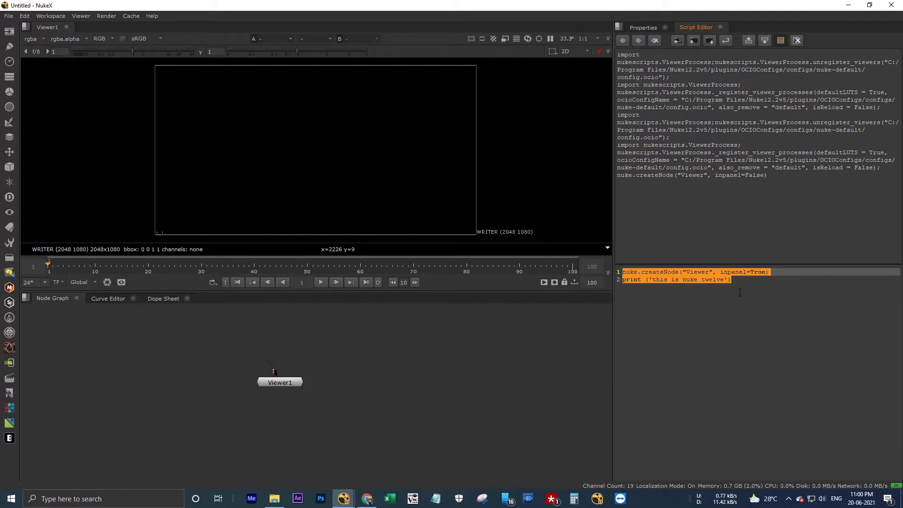
{"action": "left_click", "coordinate": [790, 311]}
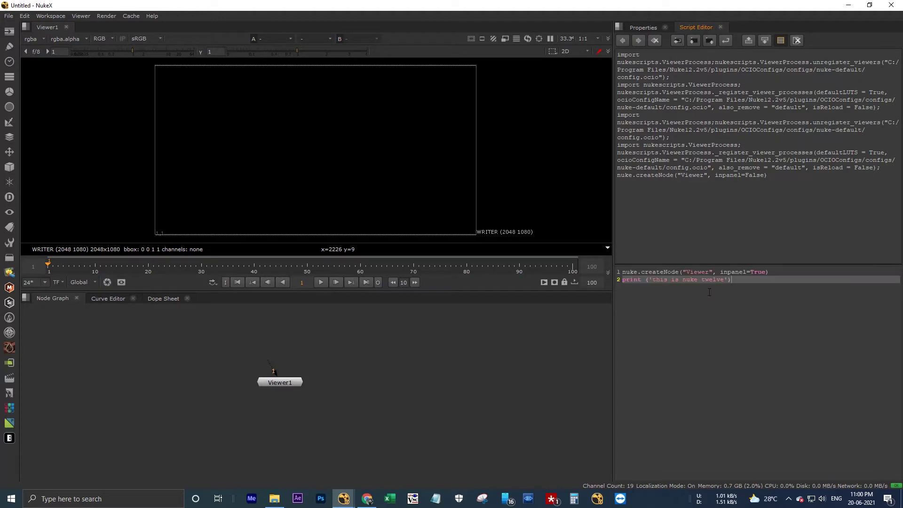
{"action": "key", "text": "ctrl+a"}
{"action": "left_click", "coordinate": [833, 330]}
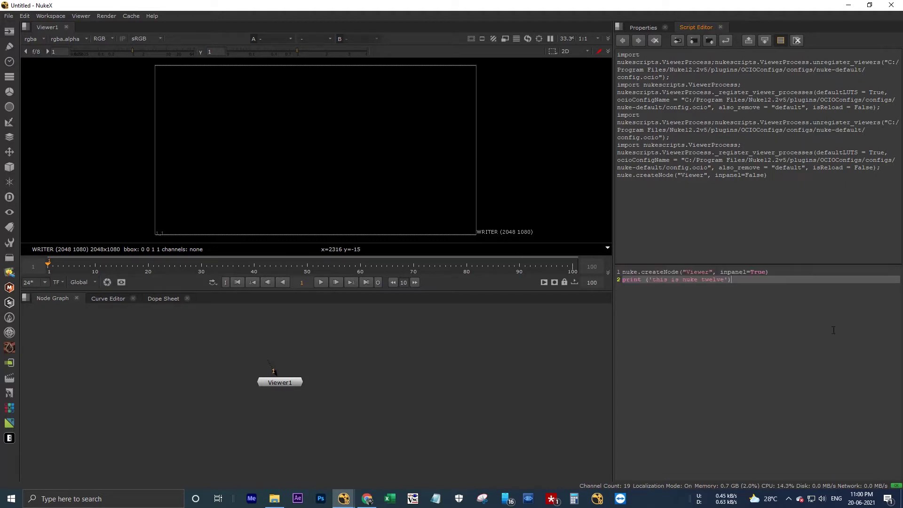
{"action": "left_click", "coordinate": [8, 16]}
{"action": "mouse_move", "coordinate": [19, 46]}
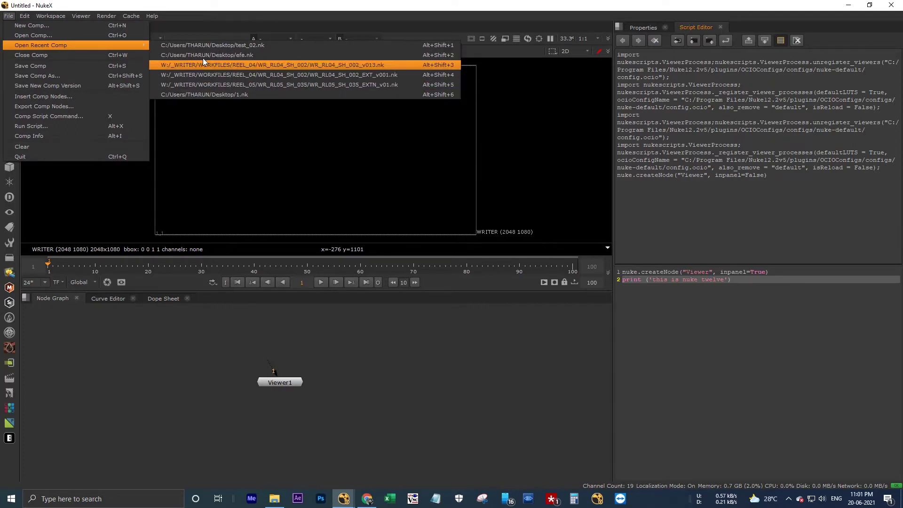
{"action": "left_click", "coordinate": [383, 348]}
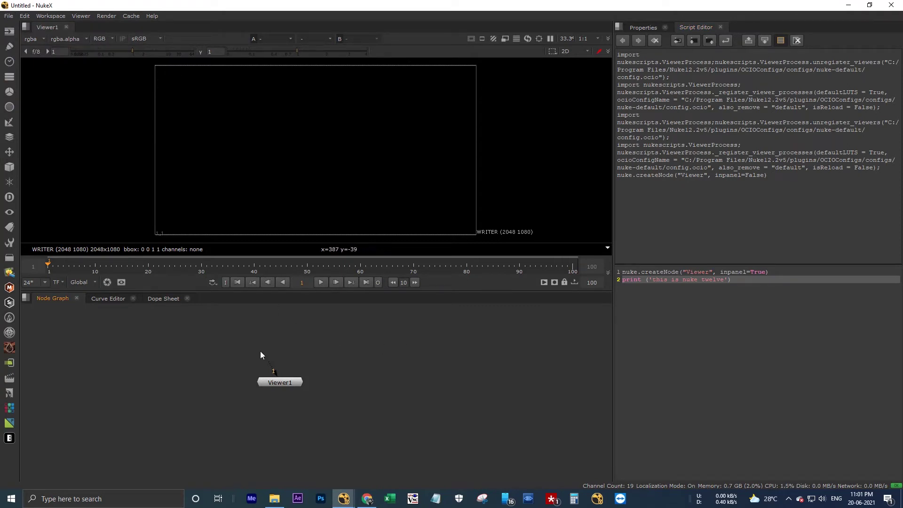
Add Blur, Grade and ColorCorrect nodes to the node graph
{"action": "key", "text": "b"}
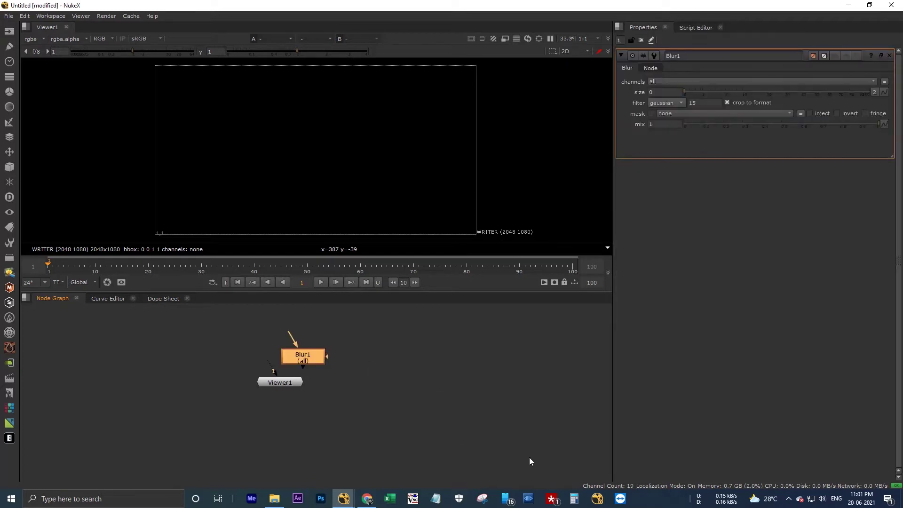
{"action": "key", "text": "g"}
{"action": "key", "text": "c"}
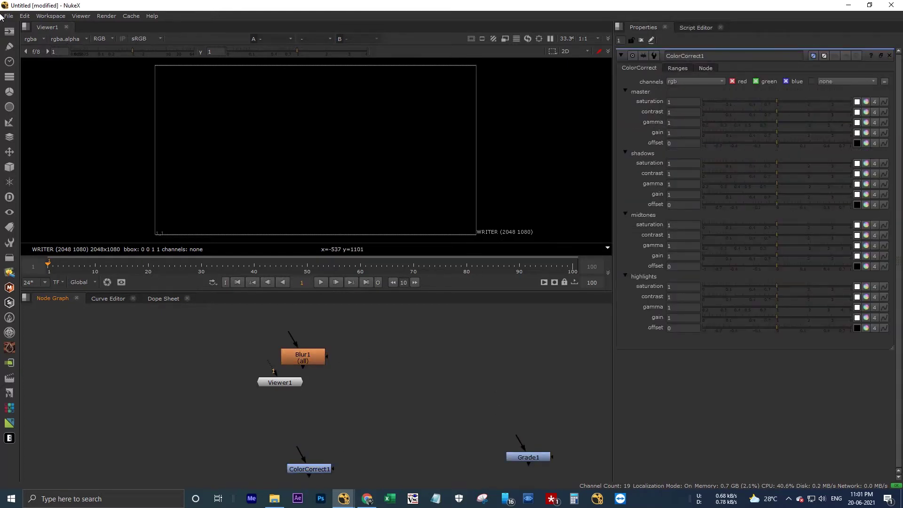
Save the comp as remember_v01.nk on the Desktop and quit NukeX
{"action": "left_click", "coordinate": [9, 17]}
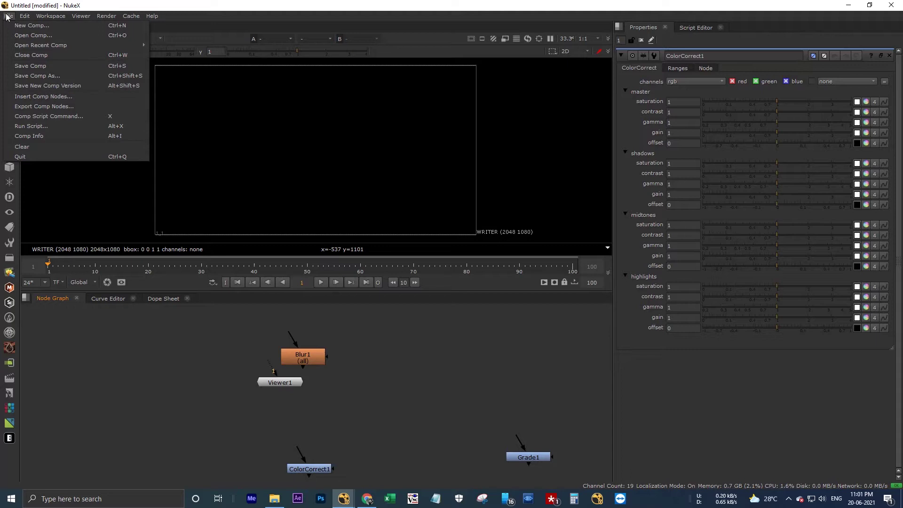
{"action": "left_click", "coordinate": [52, 76]}
{"action": "left_click", "coordinate": [378, 378]}
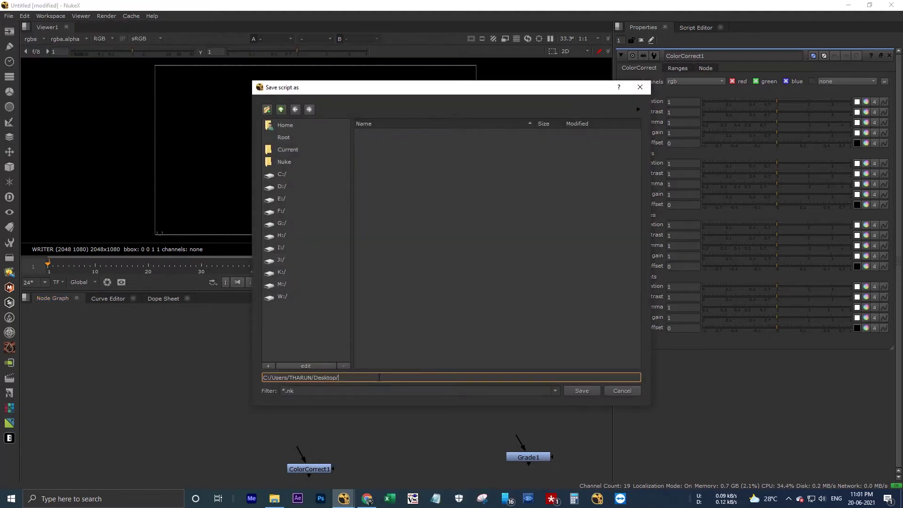
{"action": "type", "text": "remember_v01"}
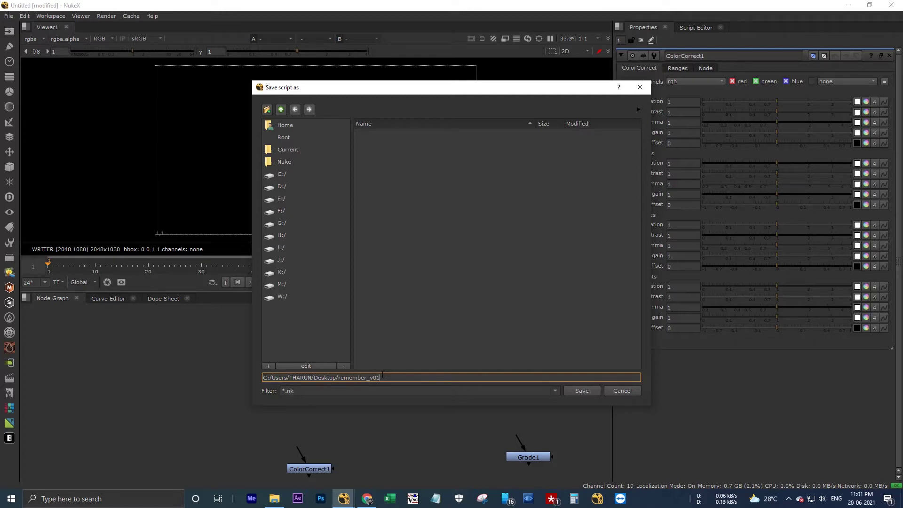
{"action": "key", "text": "Return"}
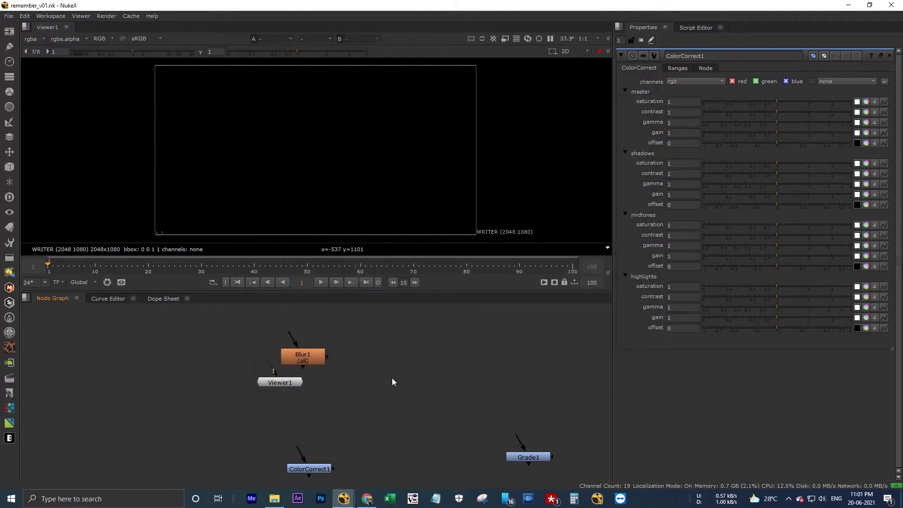
{"action": "left_click", "coordinate": [891, 5]}
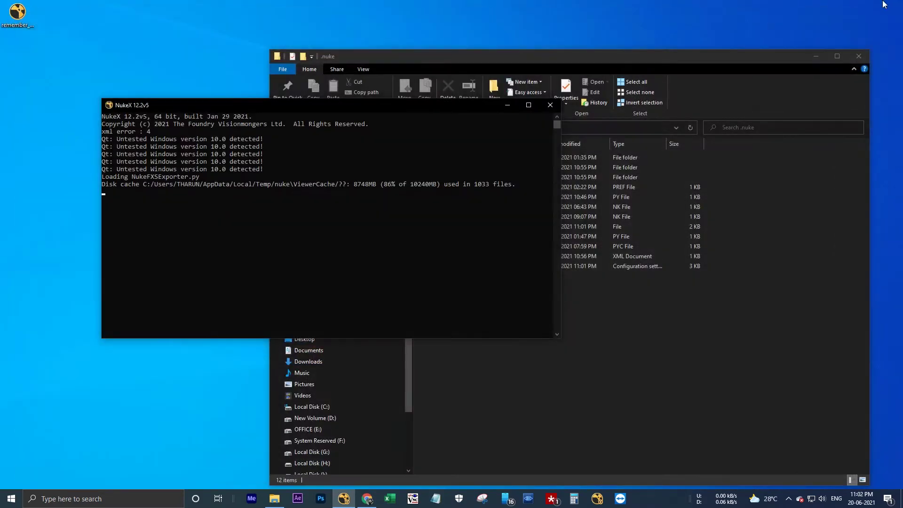
Hide the NukeX console, check remember_v01 on the desktop, and relaunch NukeX
{"action": "left_click", "coordinate": [507, 108]}
{"action": "left_click", "coordinate": [143, 136]}
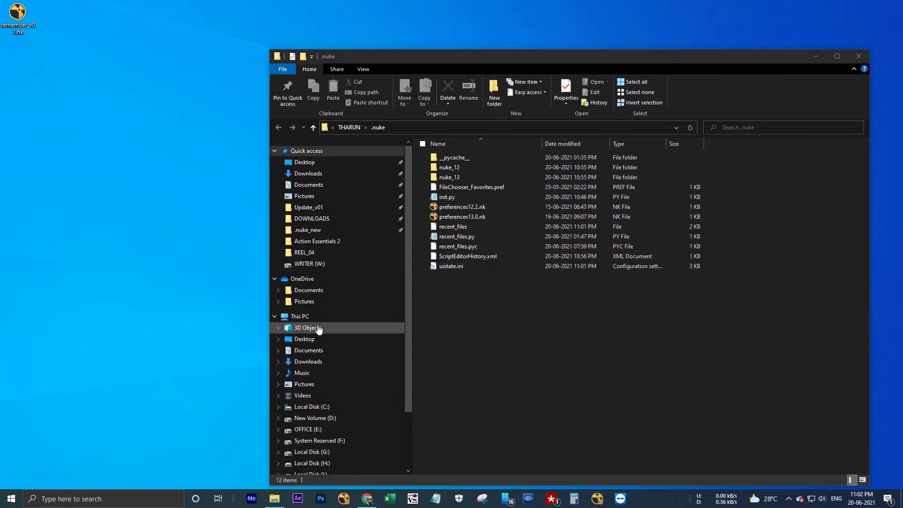
{"action": "left_click", "coordinate": [344, 499]}
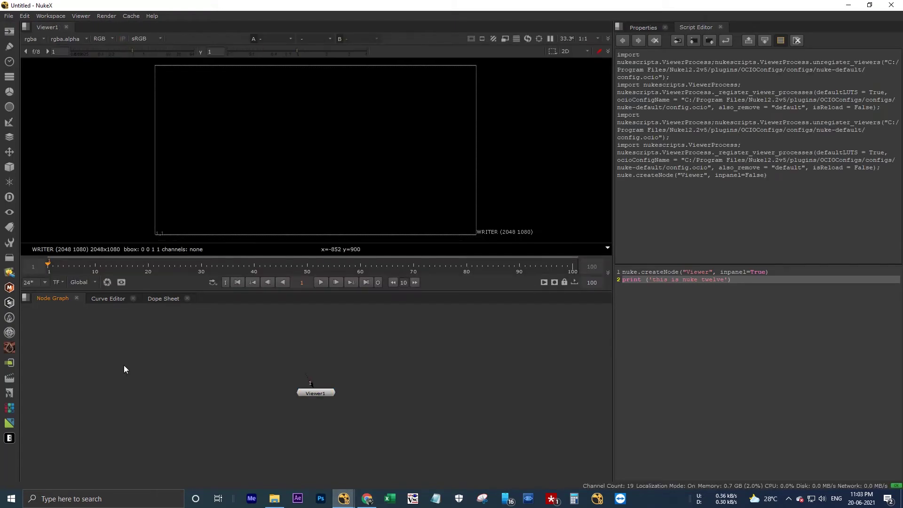
Check the File > Open Recent Comp list in the fresh untitled comp
{"action": "left_click", "coordinate": [9, 16]}
{"action": "mouse_move", "coordinate": [66, 45]}
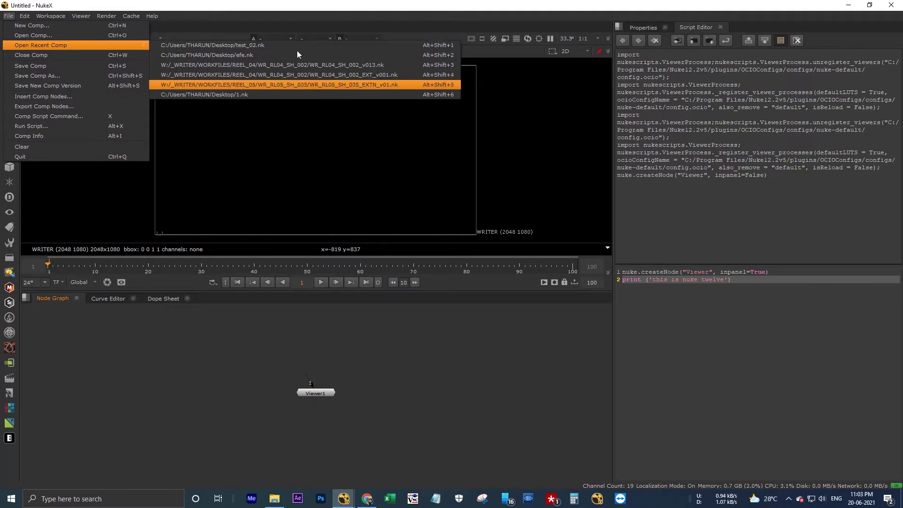
{"action": "left_click", "coordinate": [251, 4]}
Compare remember_v01.nk on the desktop against the recent scripts list again
{"action": "double_click", "coordinate": [266, 5]}
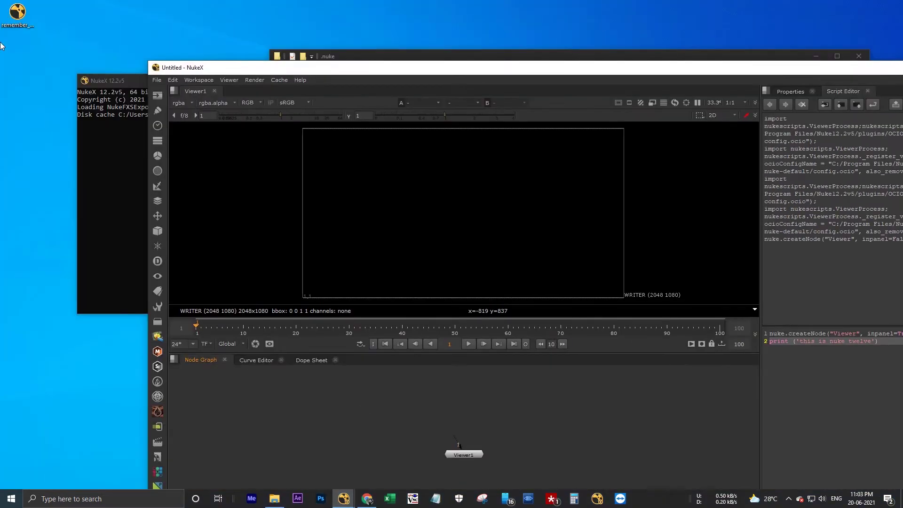
{"action": "left_click", "coordinate": [19, 17]}
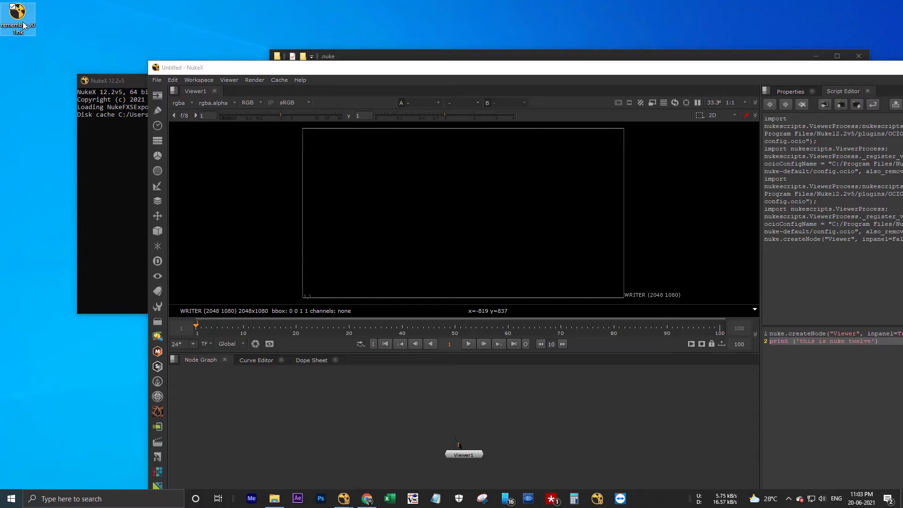
{"action": "double_click", "coordinate": [278, 68]}
{"action": "left_click", "coordinate": [8, 16]}
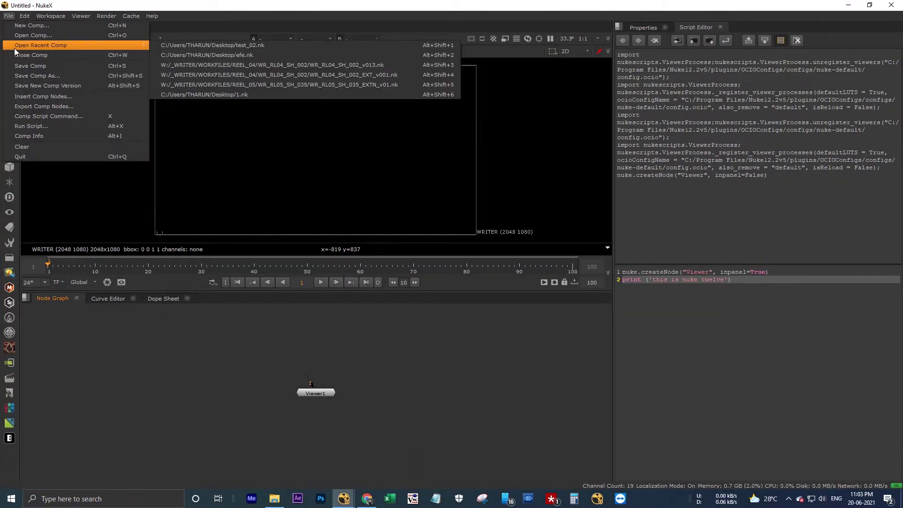
{"action": "key", "text": "Escape"}
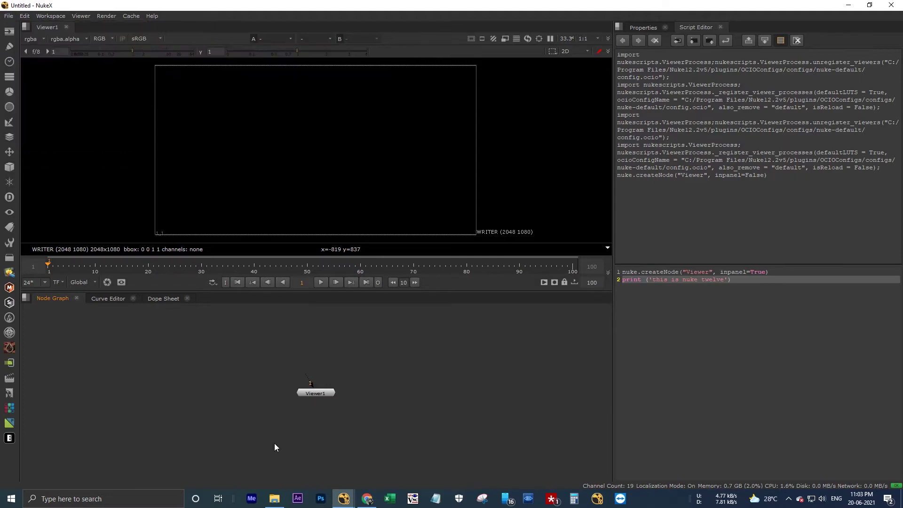
Open init.py from the .nuke folder in Notepad and move its window lower
{"action": "left_click", "coordinate": [274, 499]}
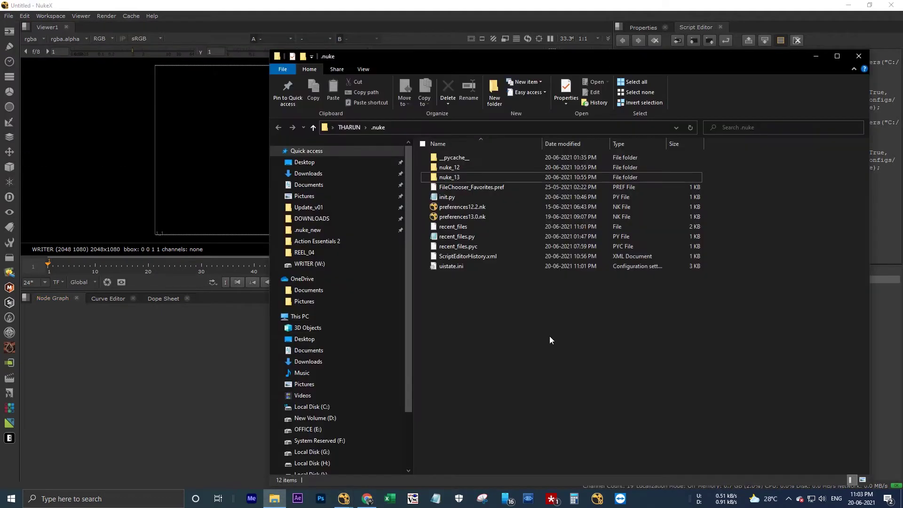
{"action": "double_click", "coordinate": [465, 196]}
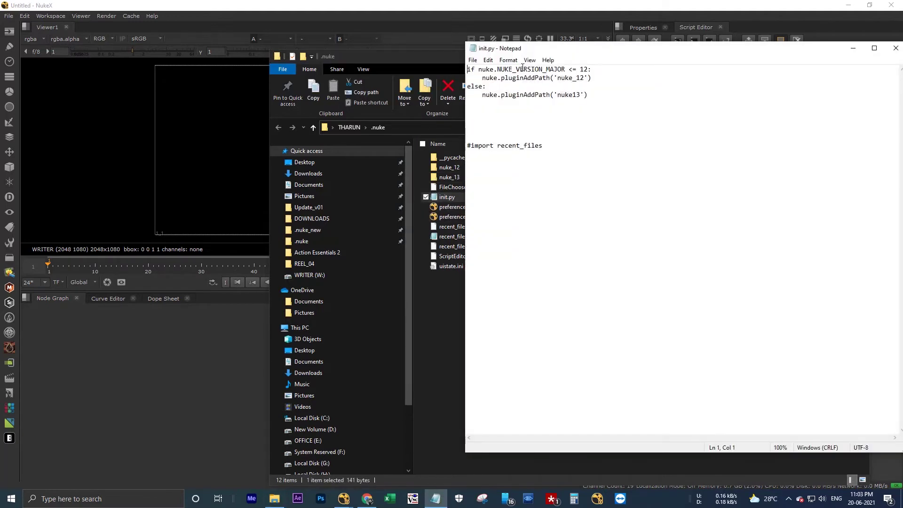
{"action": "left_click_drag", "start_coordinate": [560, 47], "coordinate": [344, 345]}
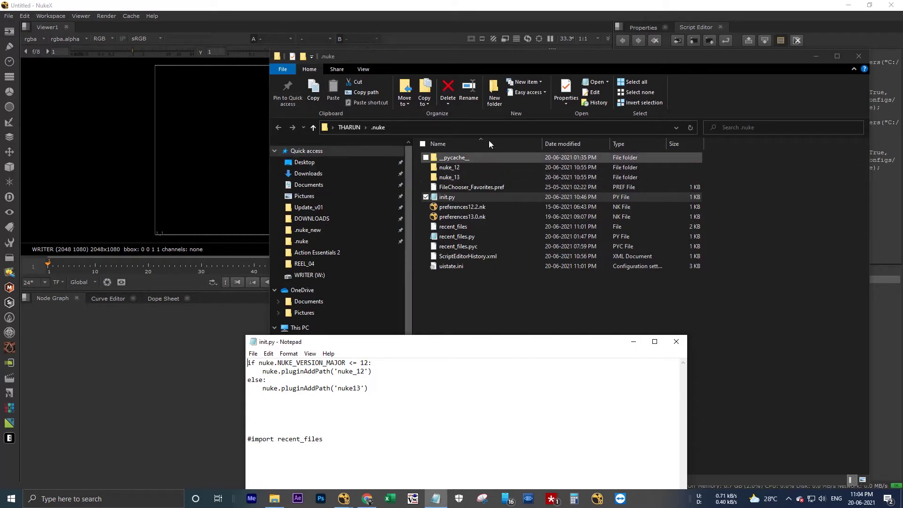
Check sizes of ScriptEditorHistory.xml, preferences13.0.nk, FileChooser_Favorites.pref and recent_files (1.53 KB)
{"action": "left_click", "coordinate": [478, 227]}
{"action": "left_click", "coordinate": [455, 256]}
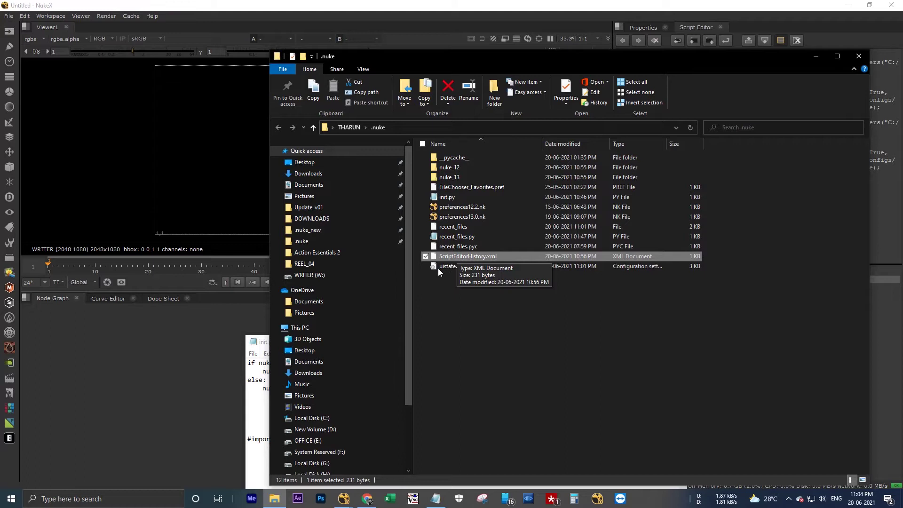
{"action": "left_click", "coordinate": [458, 216]}
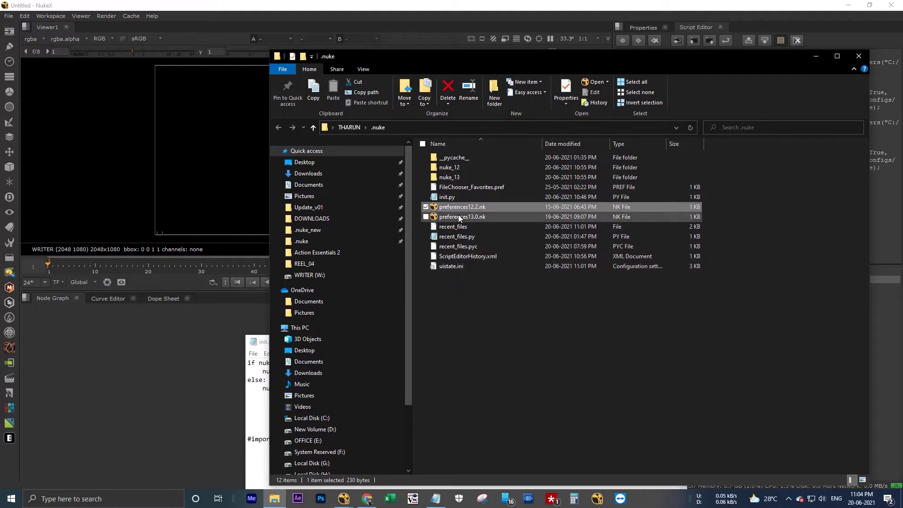
{"action": "left_click", "coordinate": [466, 188]}
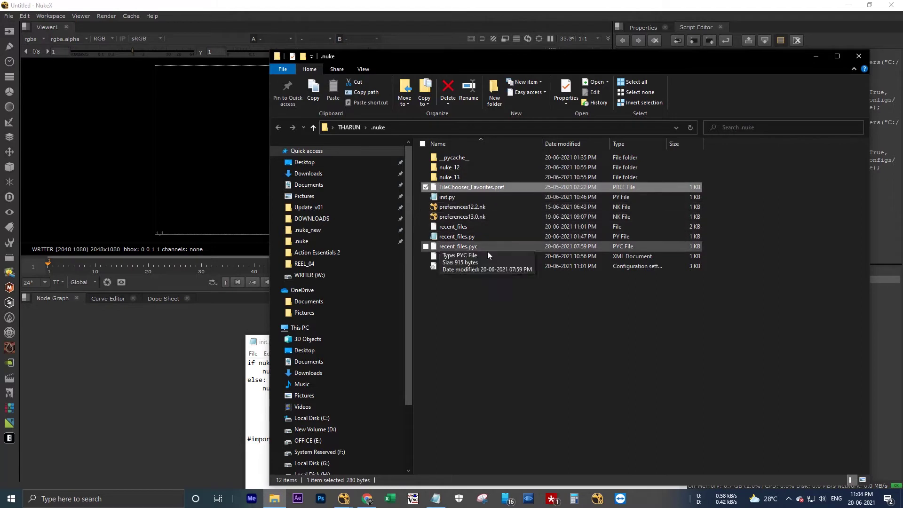
{"action": "left_click_drag", "start_coordinate": [463, 287], "coordinate": [467, 188]}
{"action": "left_click", "coordinate": [464, 179]}
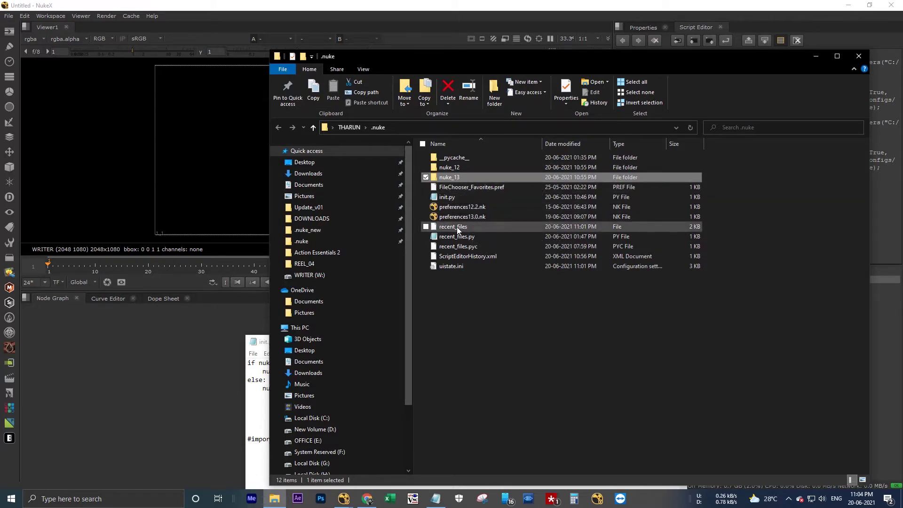
{"action": "left_click", "coordinate": [487, 226]}
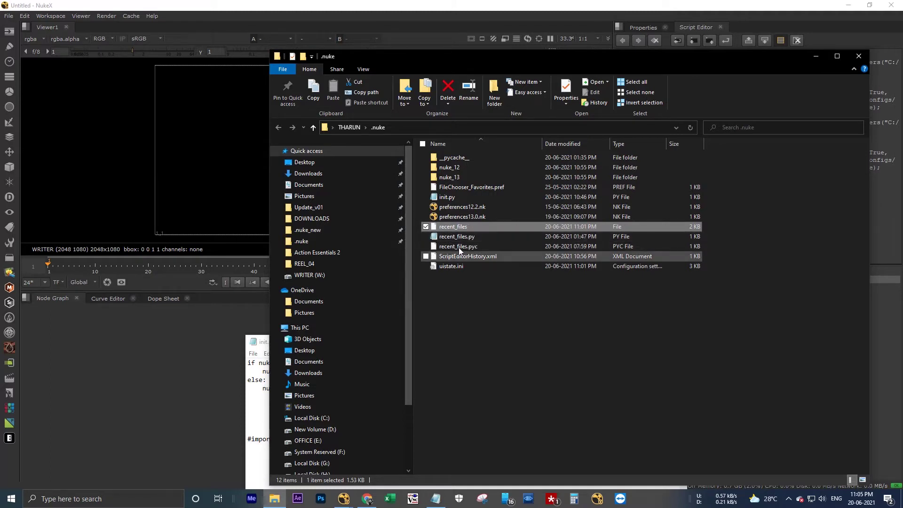
{"action": "left_click", "coordinate": [482, 316]}
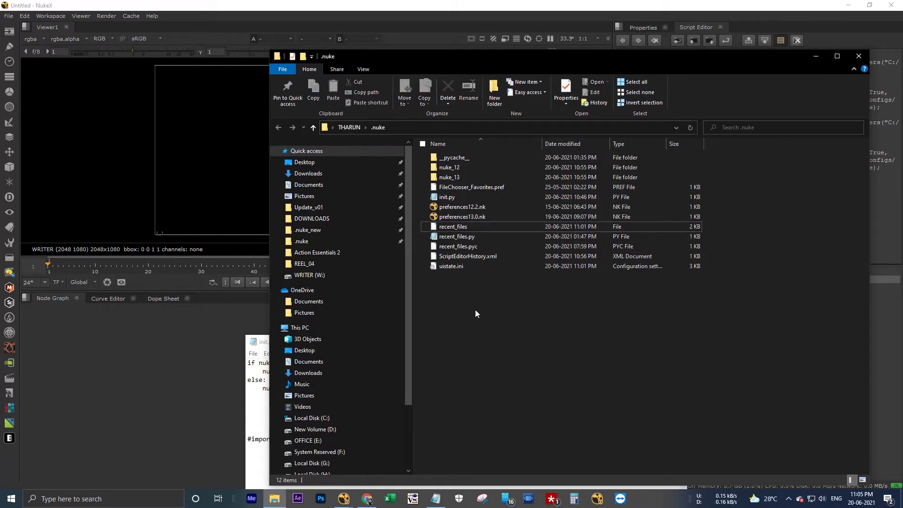
{"action": "left_click", "coordinate": [470, 227]}
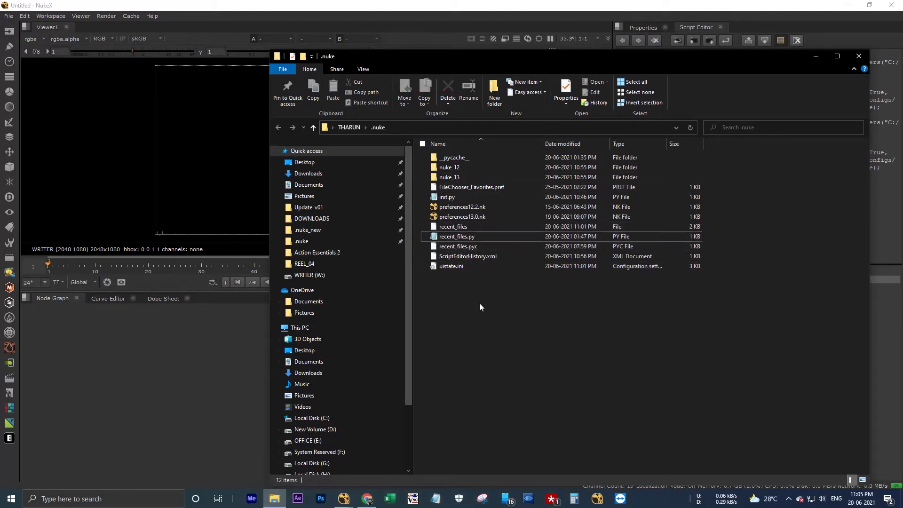
Open recent_files.py in Notepad to view its nuke_12/nuke_13 paths, then minimize it
{"action": "left_click", "coordinate": [520, 235]}
{"action": "double_click", "coordinate": [520, 235]}
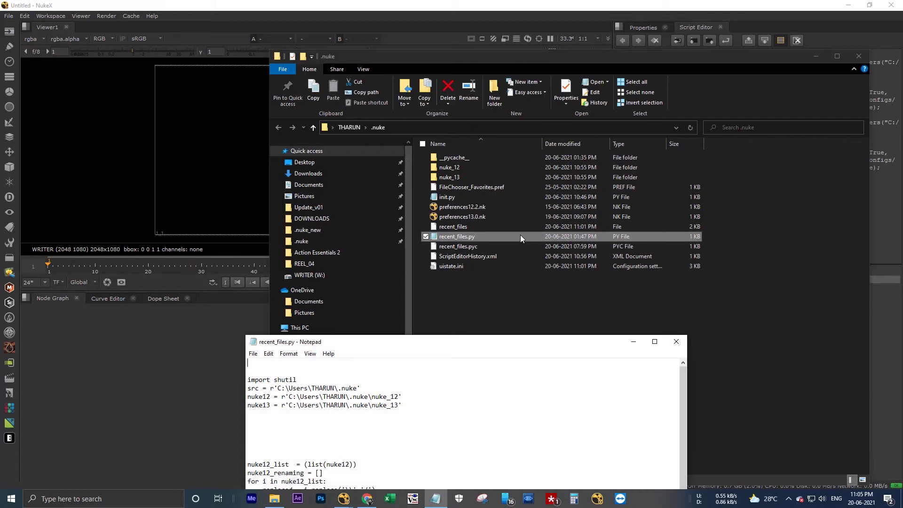
{"action": "left_click_drag", "start_coordinate": [442, 342], "coordinate": [502, 223]}
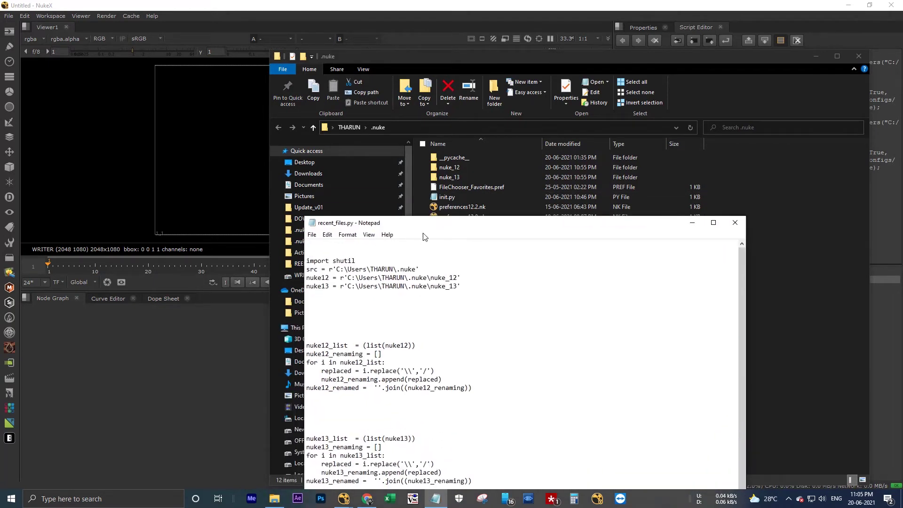
{"action": "left_click", "coordinate": [692, 222]}
Show the full path of the .nuke folder in the address bar
{"action": "left_click", "coordinate": [706, 200]}
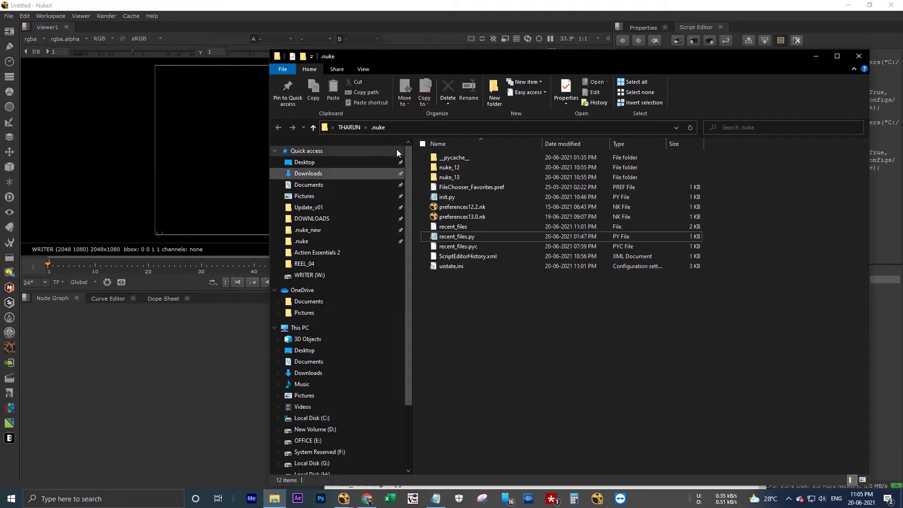
{"action": "left_click", "coordinate": [446, 127]}
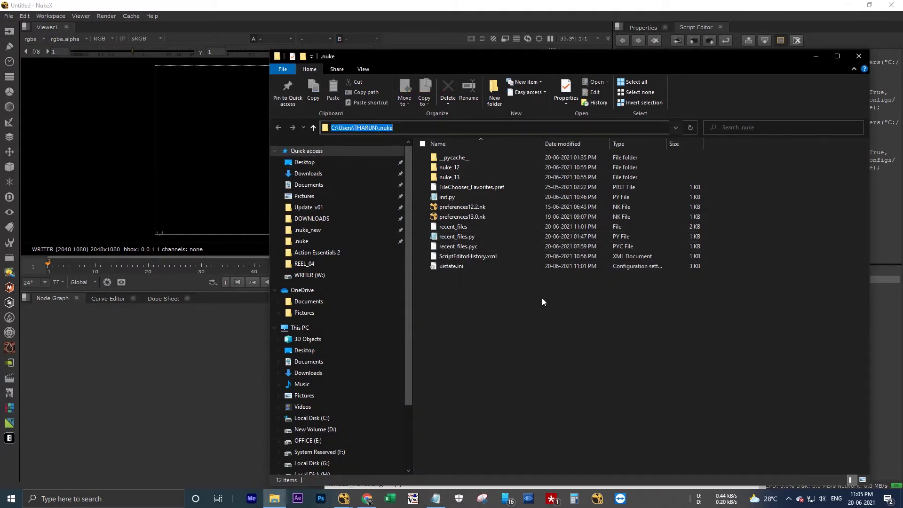
{"action": "left_click", "coordinate": [533, 323]}
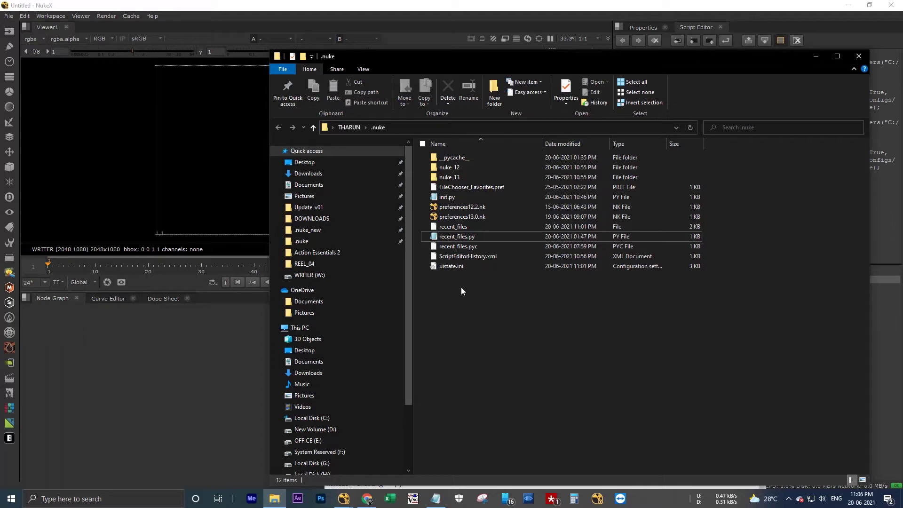
Select preferences12.2.nk through recent_files plus ScriptEditorHistory.xml in .nuke
{"action": "left_click", "coordinate": [465, 228]}
{"action": "left_click", "coordinate": [462, 208], "text": "shift"}
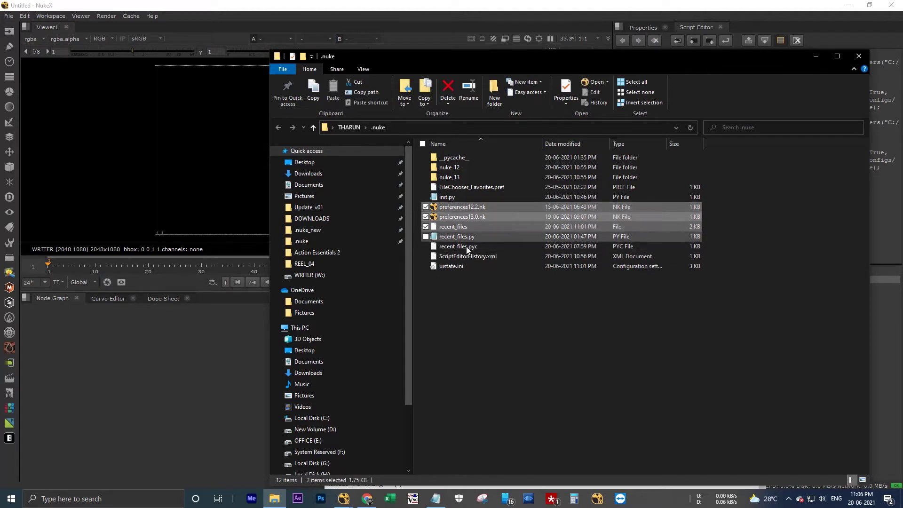
{"action": "left_click", "coordinate": [468, 256], "text": "ctrl"}
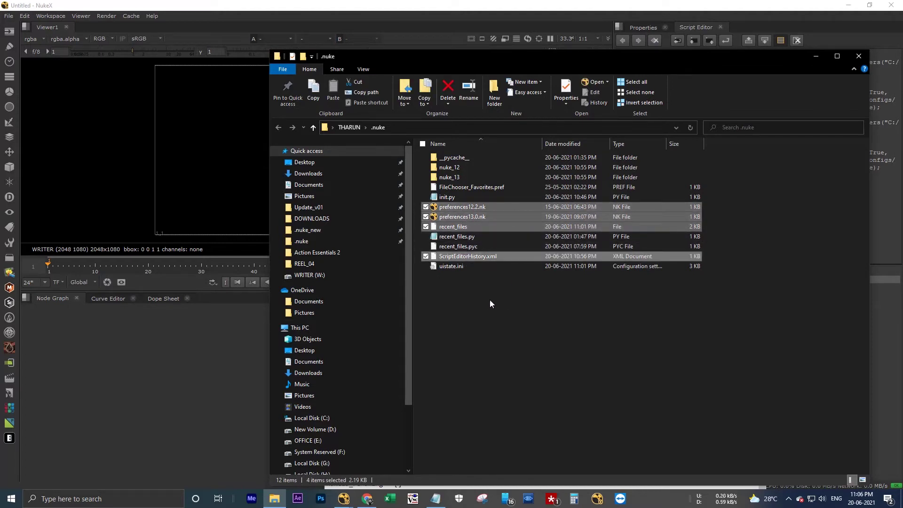
Look inside the nuke_12 and nuke_13 folders, returning to .nuke each time
{"action": "double_click", "coordinate": [469, 168]}
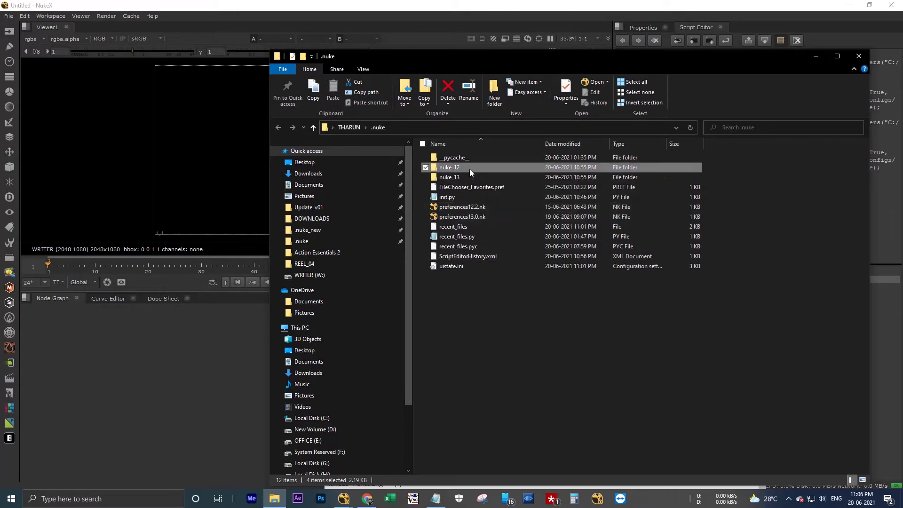
{"action": "left_click", "coordinate": [380, 124]}
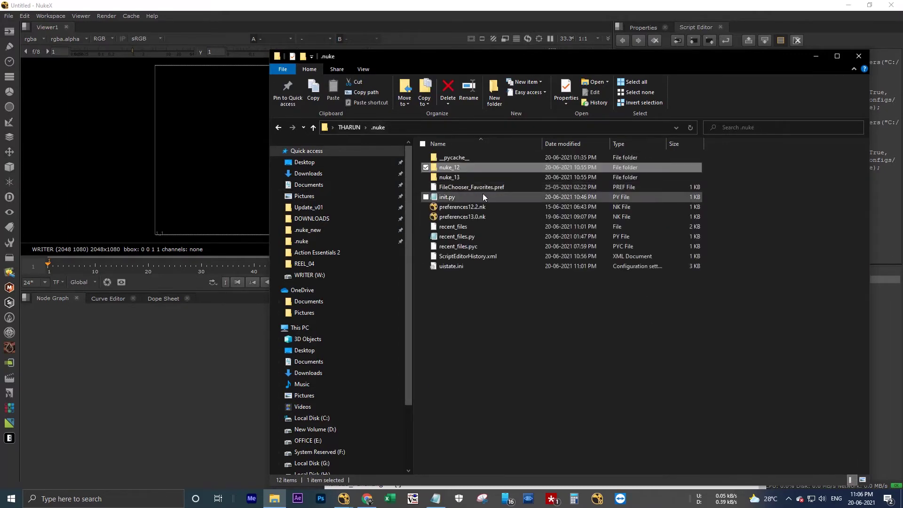
{"action": "double_click", "coordinate": [458, 178]}
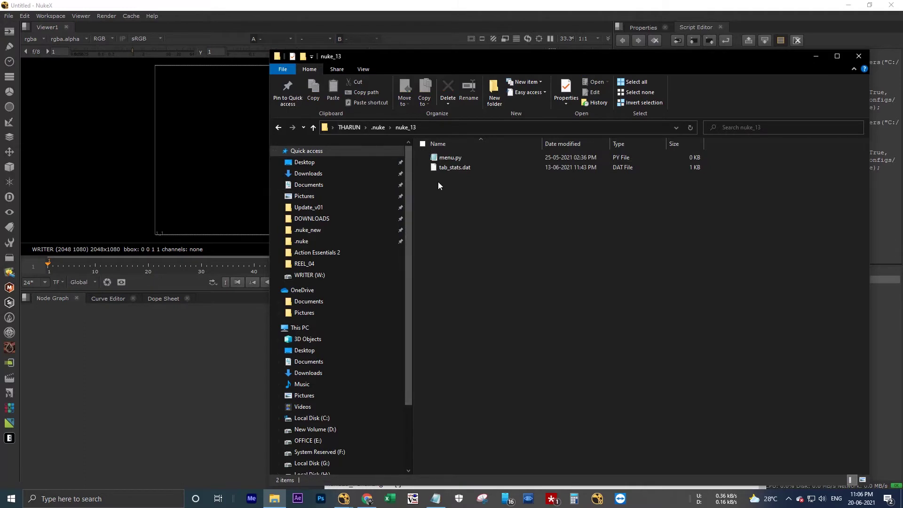
{"action": "left_click", "coordinate": [377, 125]}
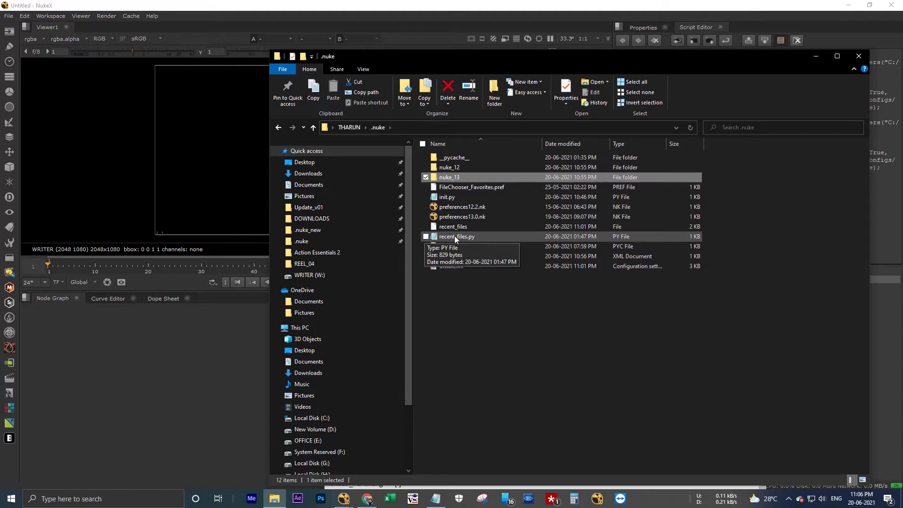
Restore recent_files.py and highlight its nuke12 and nuke13 path lines
{"action": "left_click", "coordinate": [435, 499]}
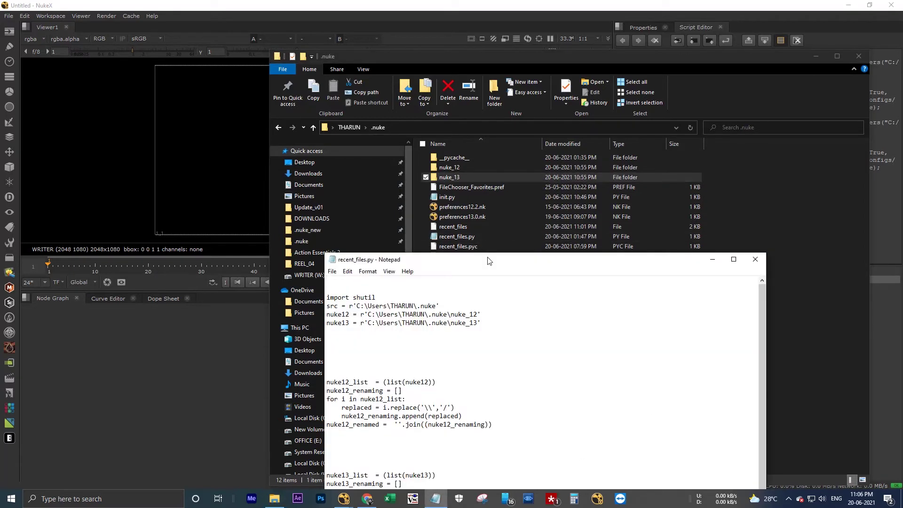
{"action": "left_click_drag", "start_coordinate": [488, 257], "coordinate": [557, 275]}
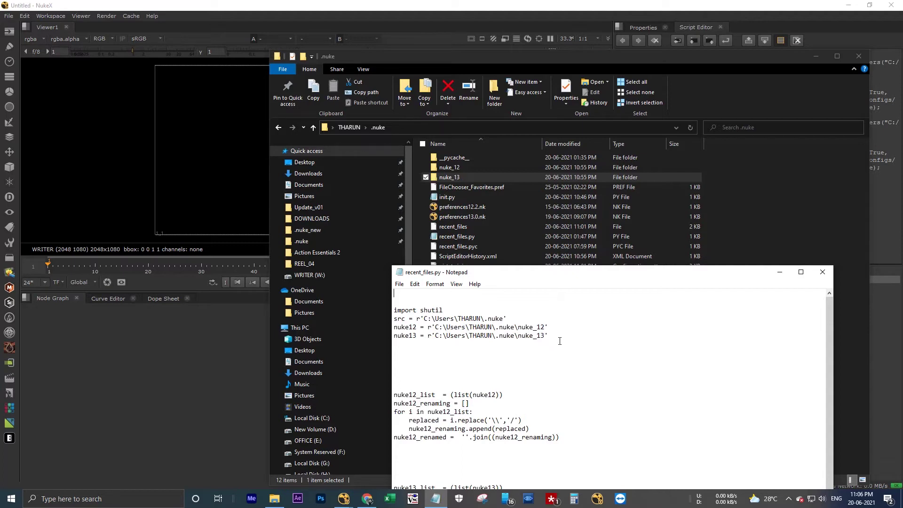
{"action": "left_click_drag", "start_coordinate": [549, 335], "coordinate": [394, 319]}
{"action": "left_click", "coordinate": [422, 328]}
Select the files to copy: ScriptEditorHistory.xml, preferences13.0.nk, preferences12.2.nk and recent_files
{"action": "left_click", "coordinate": [750, 203]}
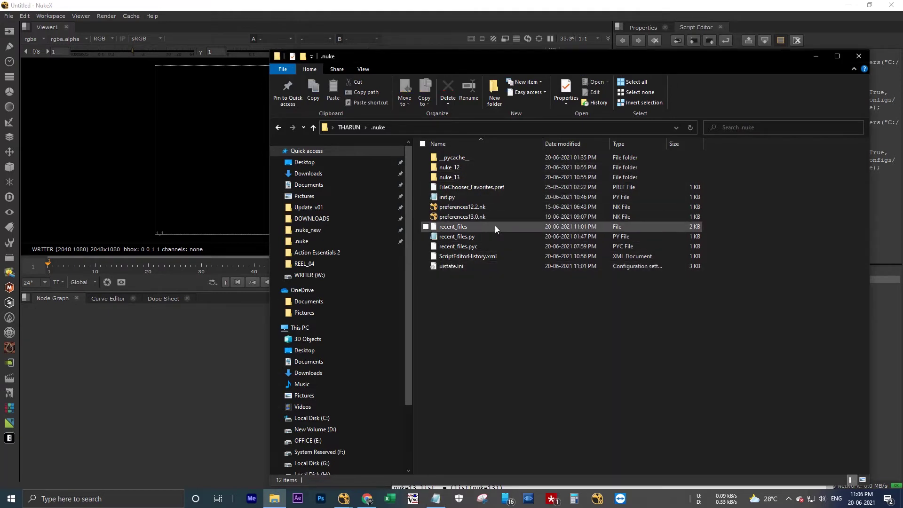
{"action": "left_click", "coordinate": [470, 226]}
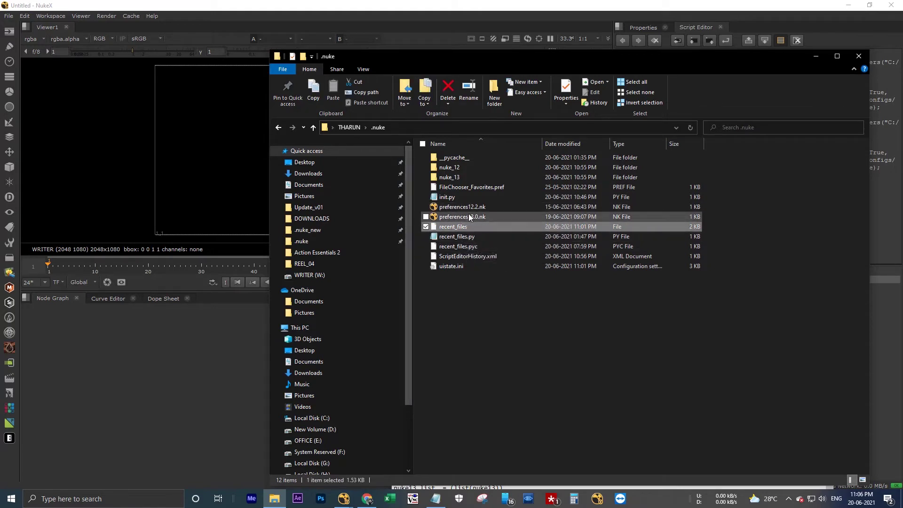
{"action": "left_click", "coordinate": [471, 256]}
{"action": "left_click", "coordinate": [472, 216], "text": "ctrl"}
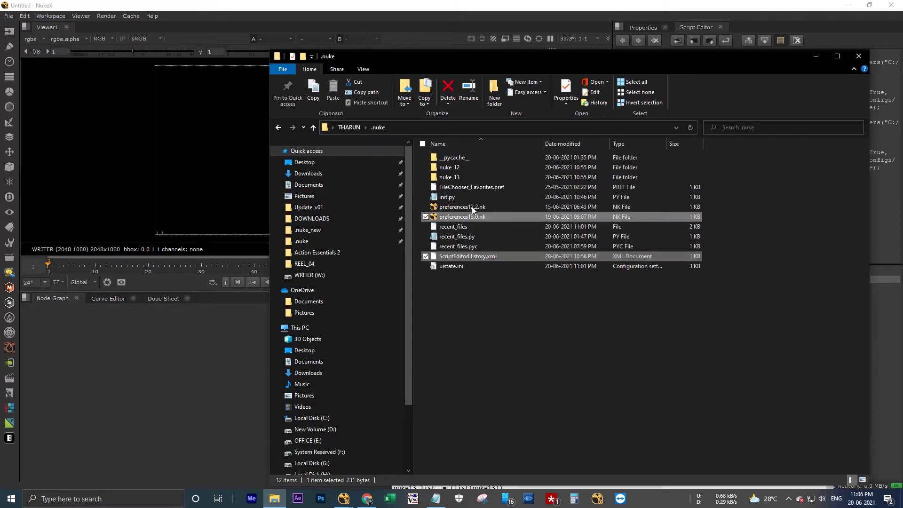
{"action": "left_click", "coordinate": [473, 208], "text": "ctrl"}
{"action": "left_click", "coordinate": [470, 227], "text": "ctrl"}
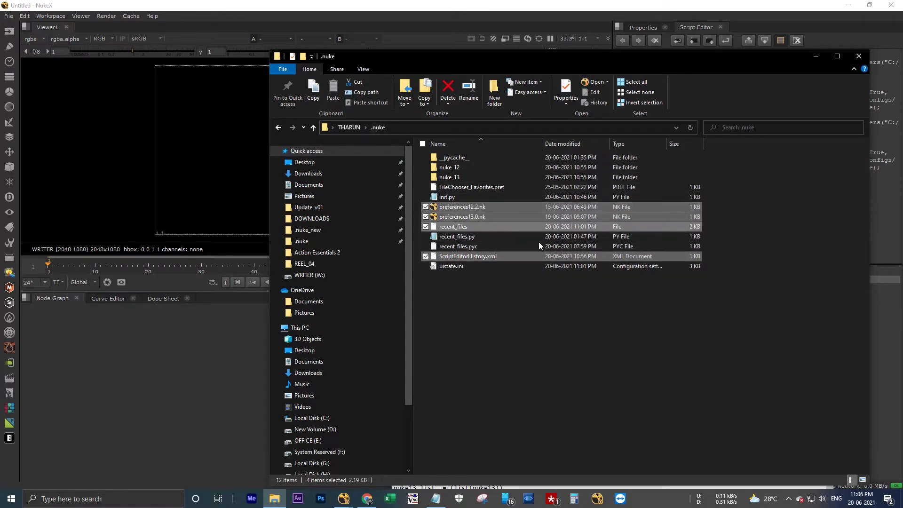
Reopen recent_files.py and highlight the src, nuke12 and nuke13 paths and nuke12 renaming block
{"action": "double_click", "coordinate": [557, 240], "text": "ctrl"}
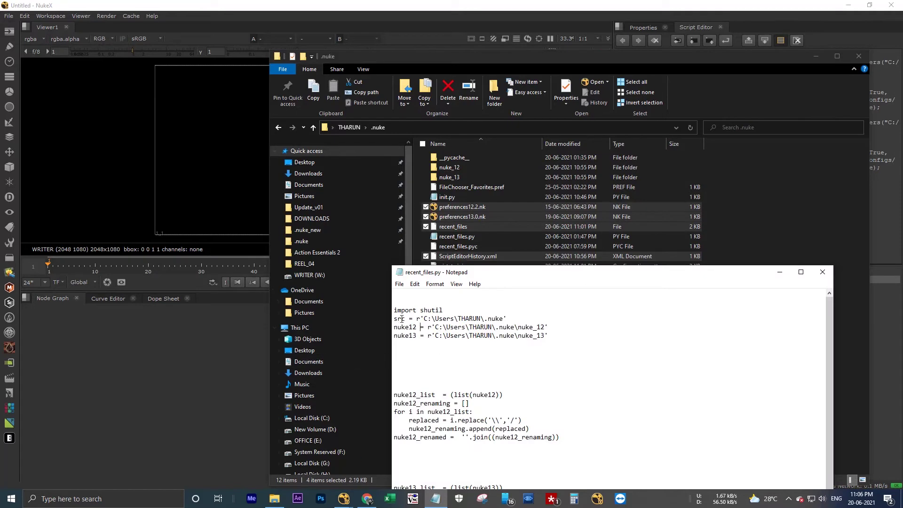
{"action": "left_click_drag", "start_coordinate": [424, 319], "coordinate": [519, 317]}
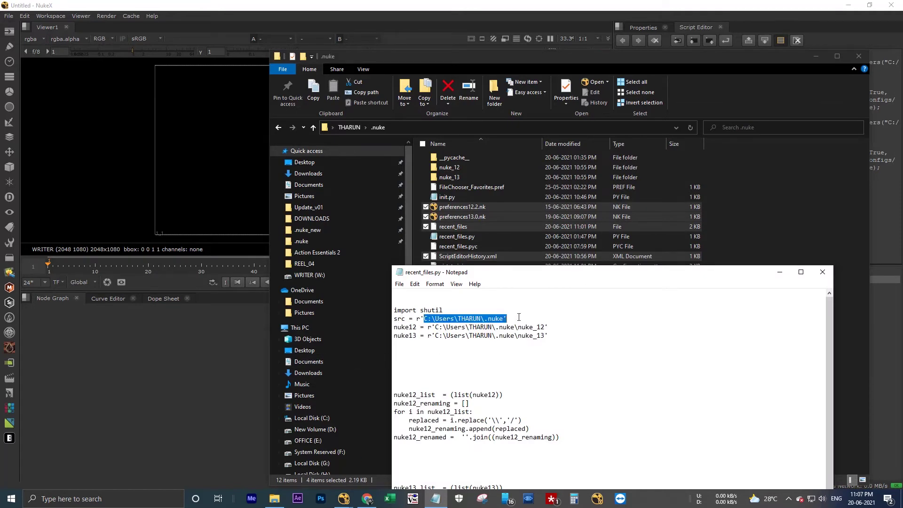
{"action": "double_click", "coordinate": [399, 319]}
{"action": "left_click", "coordinate": [428, 335]}
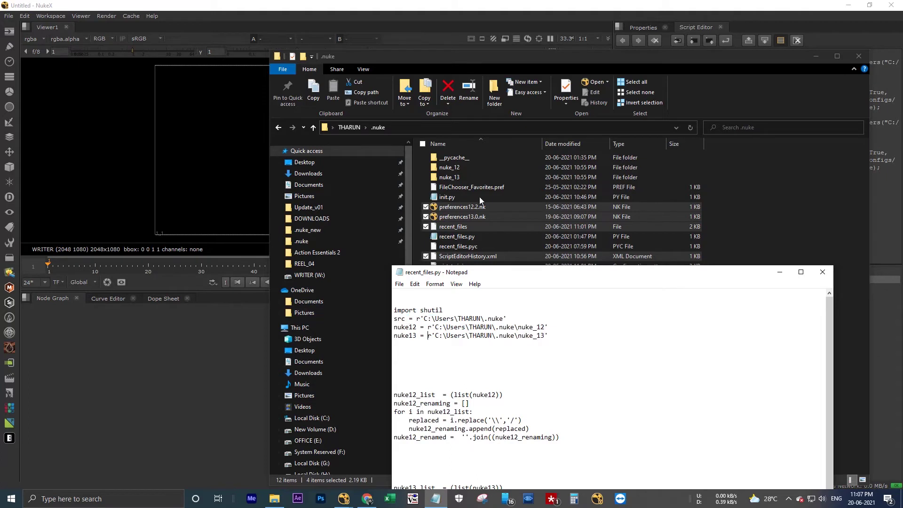
{"action": "double_click", "coordinate": [416, 327]}
{"action": "left_click", "coordinate": [413, 327]}
{"action": "key", "text": "shift+End"}
{"action": "key", "text": "Left"}
{"action": "left_click_drag", "start_coordinate": [470, 272], "coordinate": [385, 64]}
{"action": "left_click_drag", "start_coordinate": [473, 229], "coordinate": [309, 186]}
{"action": "left_click", "coordinate": [487, 306]}
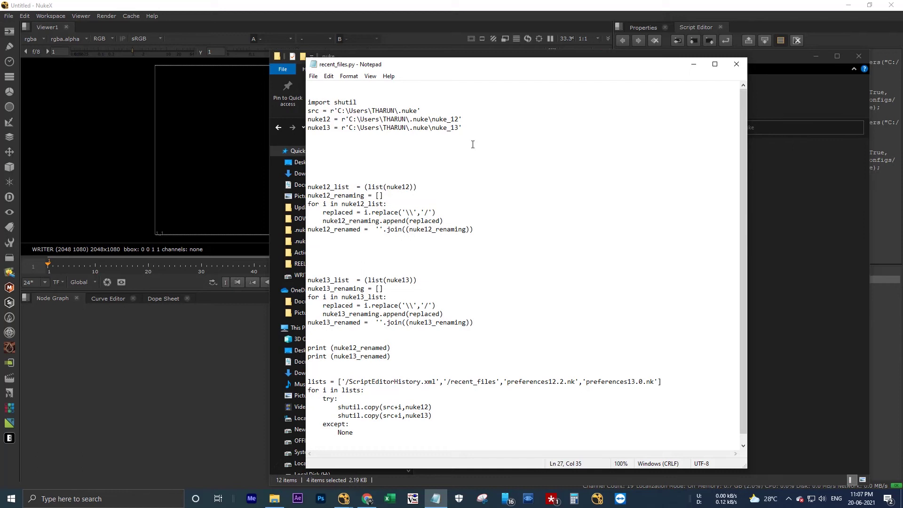
{"action": "left_click_drag", "start_coordinate": [467, 67], "coordinate": [459, 221]}
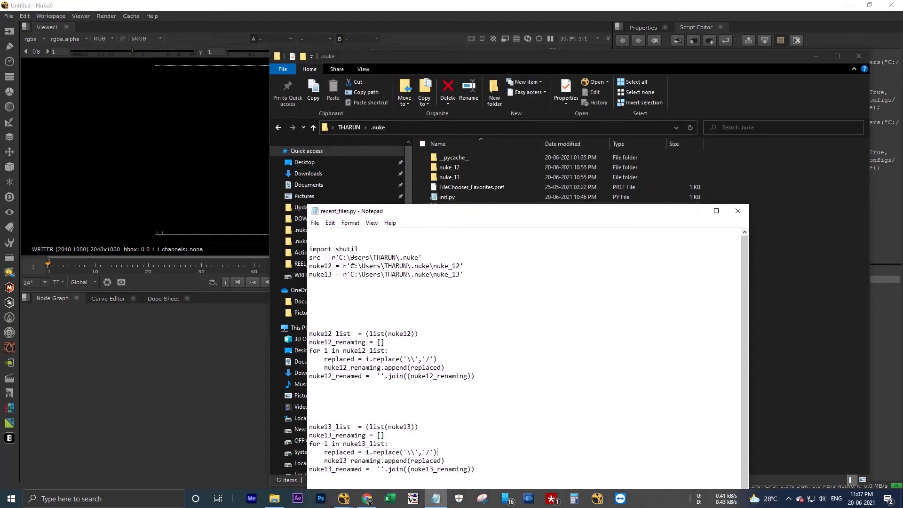
{"action": "left_click_drag", "start_coordinate": [358, 266], "coordinate": [380, 266]}
{"action": "left_click", "coordinate": [490, 306]}
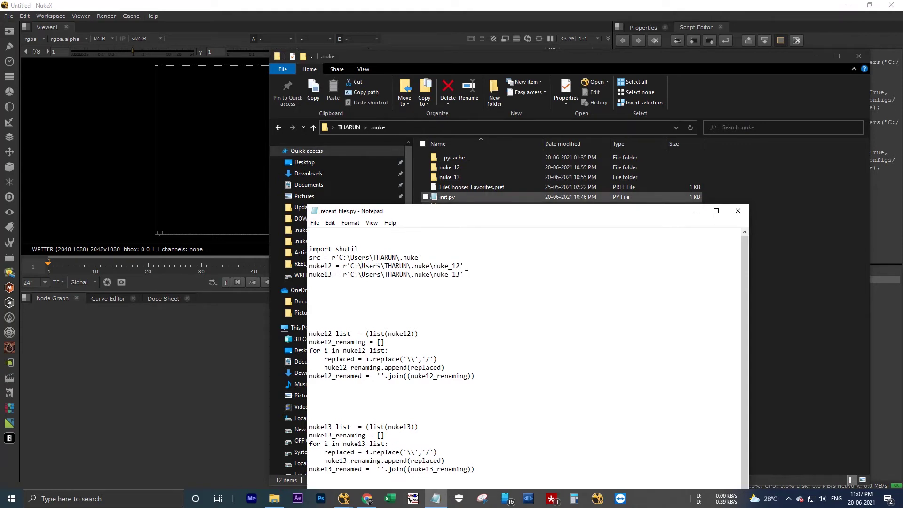
{"action": "left_click", "coordinate": [425, 126]}
{"action": "left_click_drag", "start_coordinate": [348, 128], "coordinate": [352, 127]}
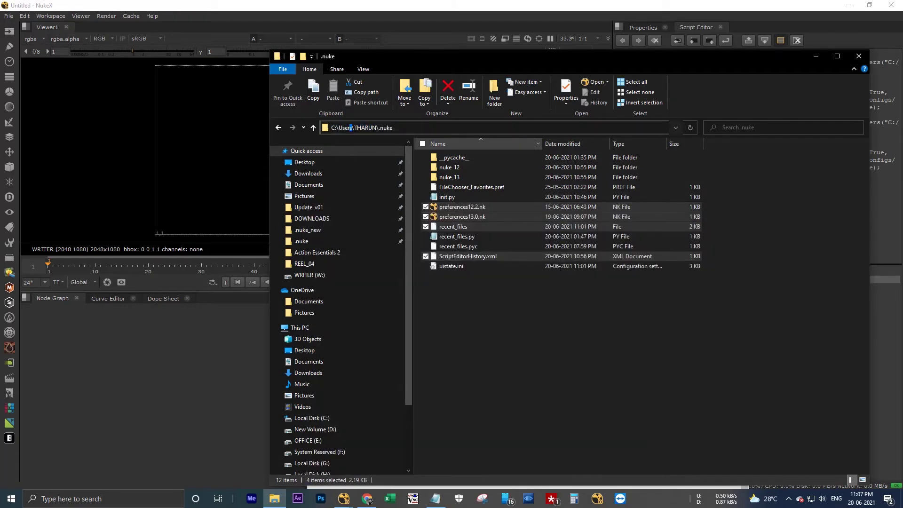
{"action": "left_click", "coordinate": [436, 498]}
{"action": "left_click_drag", "start_coordinate": [463, 274], "coordinate": [309, 275]}
{"action": "left_click", "coordinate": [413, 267]}
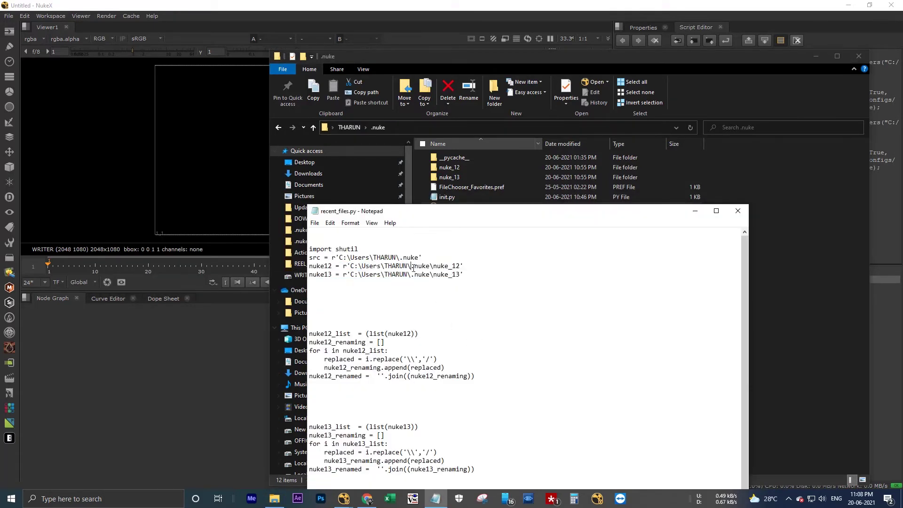
{"action": "left_click_drag", "start_coordinate": [468, 210], "coordinate": [473, 164]}
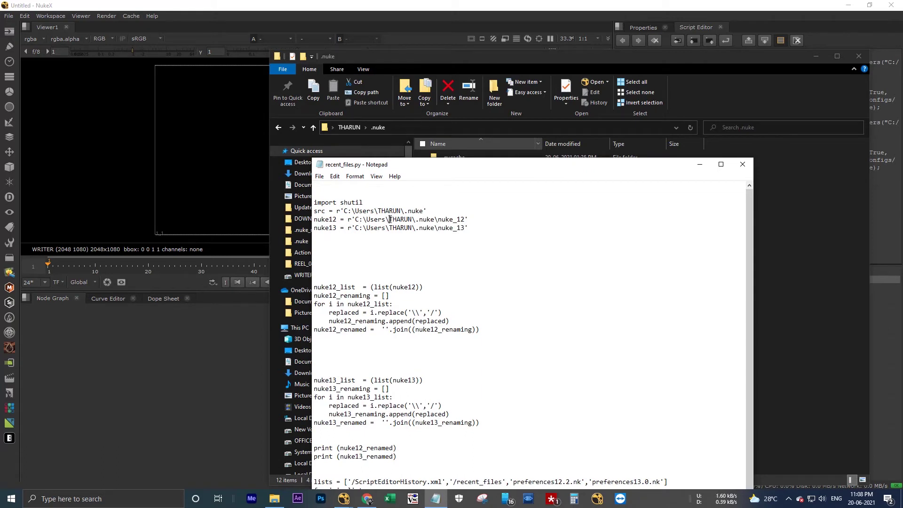
{"action": "left_click_drag", "start_coordinate": [385, 220], "coordinate": [389, 219]}
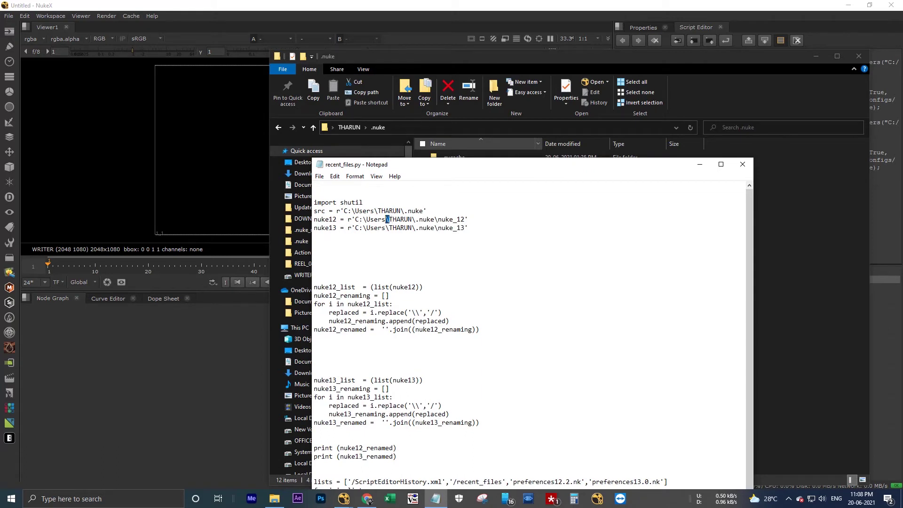
{"action": "left_click", "coordinate": [443, 228]}
{"action": "left_click_drag", "start_coordinate": [434, 219], "coordinate": [438, 220]}
{"action": "left_click", "coordinate": [393, 281]}
{"action": "left_click_drag", "start_coordinate": [495, 331], "coordinate": [314, 285]}
{"action": "left_click_drag", "start_coordinate": [481, 422], "coordinate": [314, 379]}
{"action": "left_click", "coordinate": [378, 313]}
{"action": "left_click_drag", "start_coordinate": [378, 313], "coordinate": [408, 313]}
{"action": "left_click", "coordinate": [422, 313]}
{"action": "left_click", "coordinate": [451, 314]}
{"action": "scroll", "coordinate": [428, 326], "scroll_direction": "down", "scroll_amount": 1}
{"action": "left_click_drag", "start_coordinate": [398, 448], "coordinate": [313, 439]}
Arrange the recent_files.py script and the .nuke folder window side by side
{"action": "left_click_drag", "start_coordinate": [539, 162], "coordinate": [626, 64]}
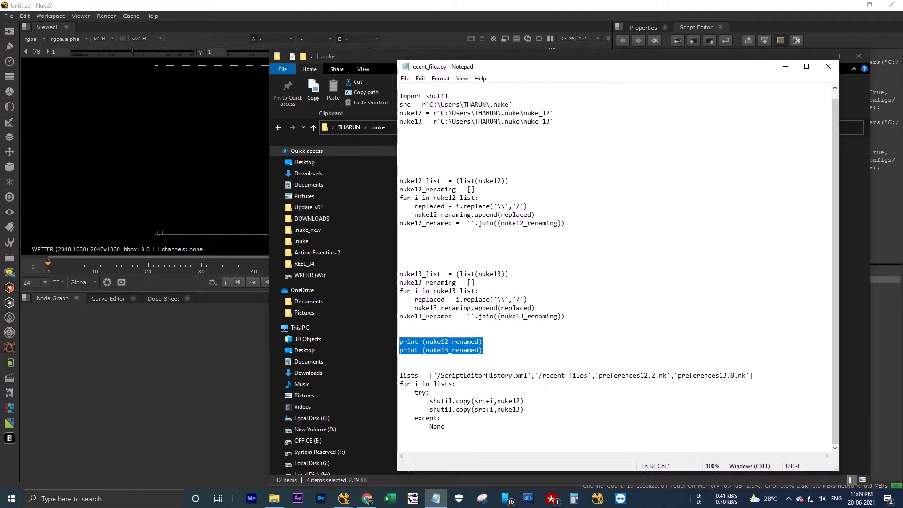
{"action": "left_click", "coordinate": [466, 384]}
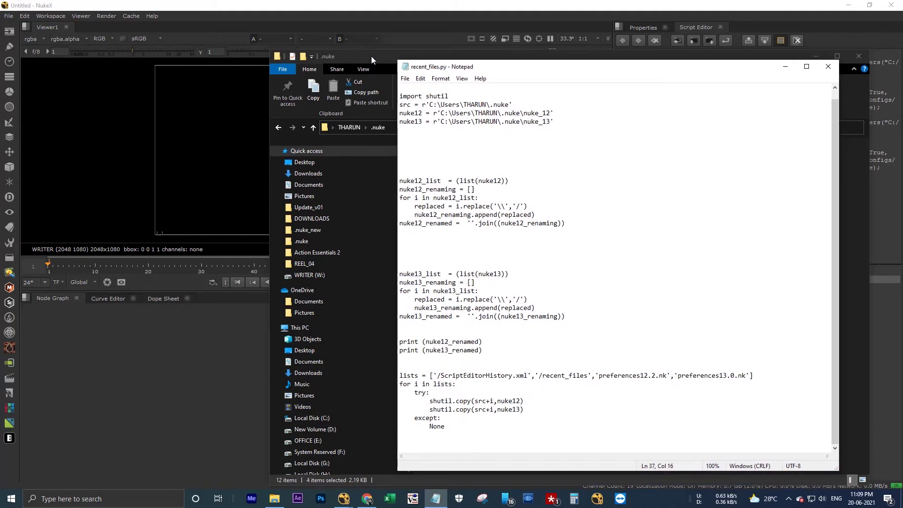
{"action": "left_click_drag", "start_coordinate": [372, 56], "coordinate": [144, 57]}
{"action": "left_click", "coordinate": [482, 342]}
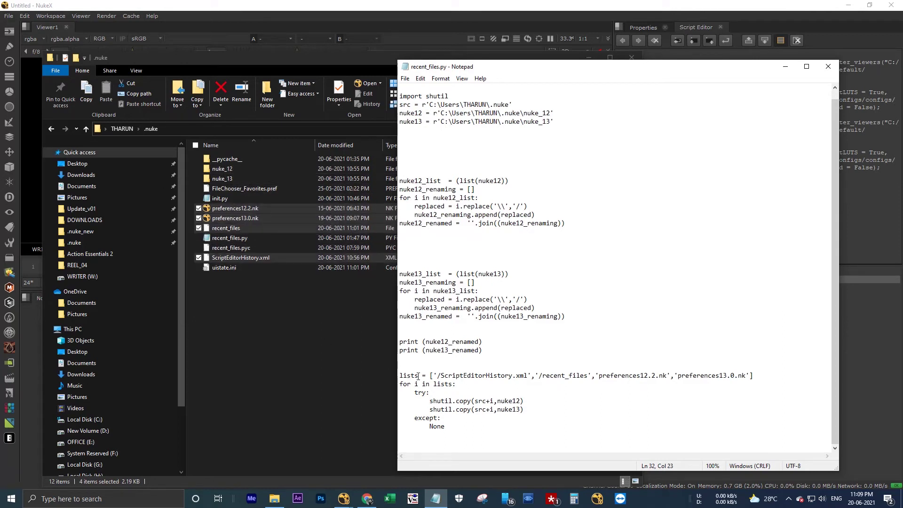
Highlight the lists variable, its copy-list file names, the for loop and try/except block
{"action": "left_click_drag", "start_coordinate": [418, 376], "coordinate": [520, 375]}
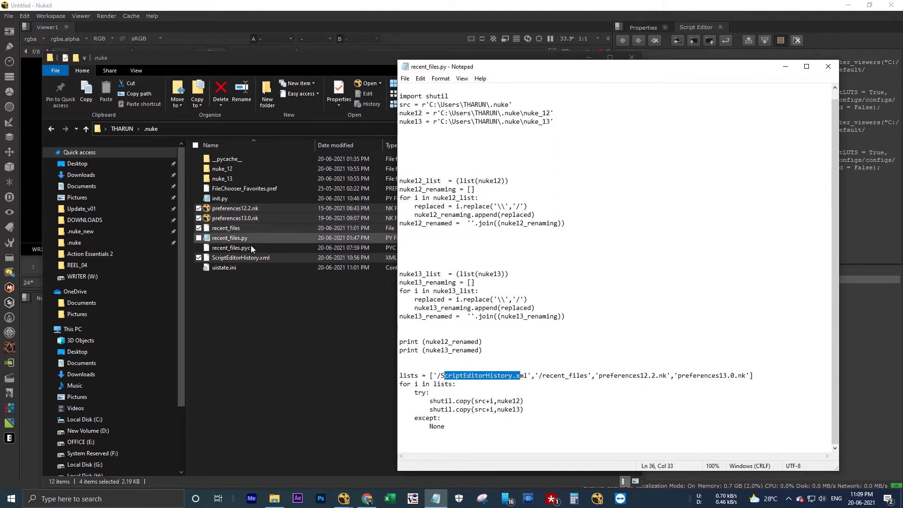
{"action": "left_click_drag", "start_coordinate": [456, 383], "coordinate": [738, 375]}
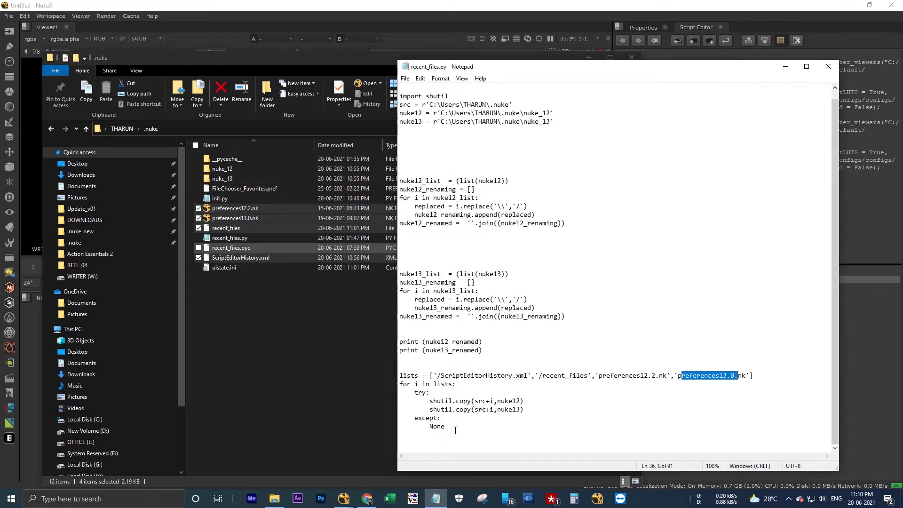
{"action": "left_click_drag", "start_coordinate": [399, 384], "coordinate": [450, 426]}
{"action": "left_click", "coordinate": [417, 393]}
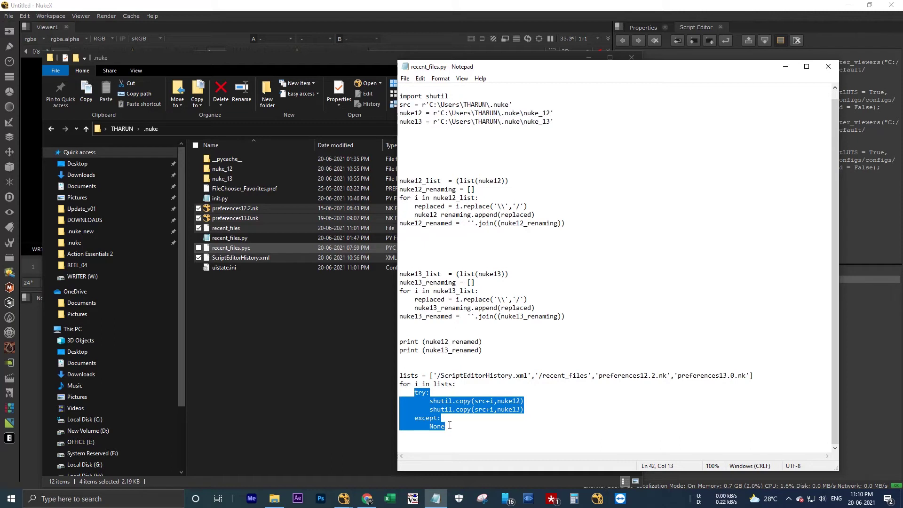
{"action": "left_click", "coordinate": [457, 425]}
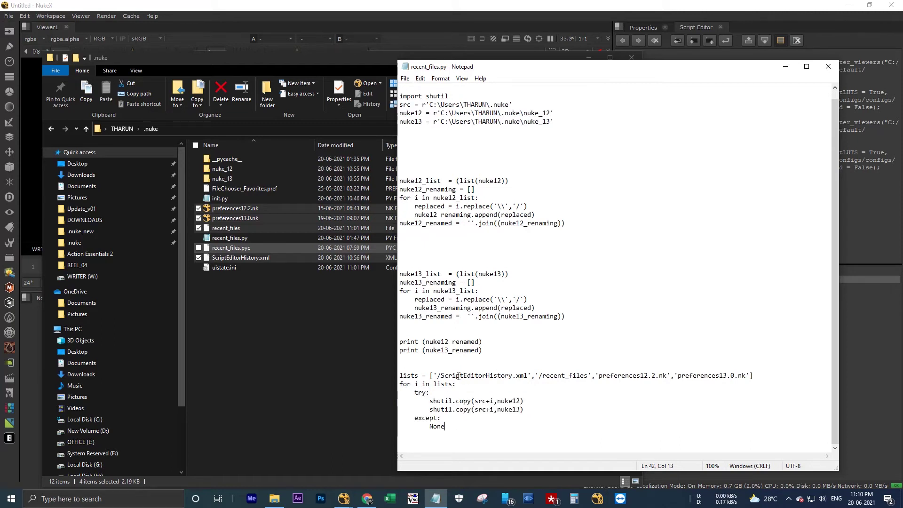
{"action": "left_click_drag", "start_coordinate": [459, 376], "coordinate": [679, 376]}
{"action": "left_click", "coordinate": [701, 376]}
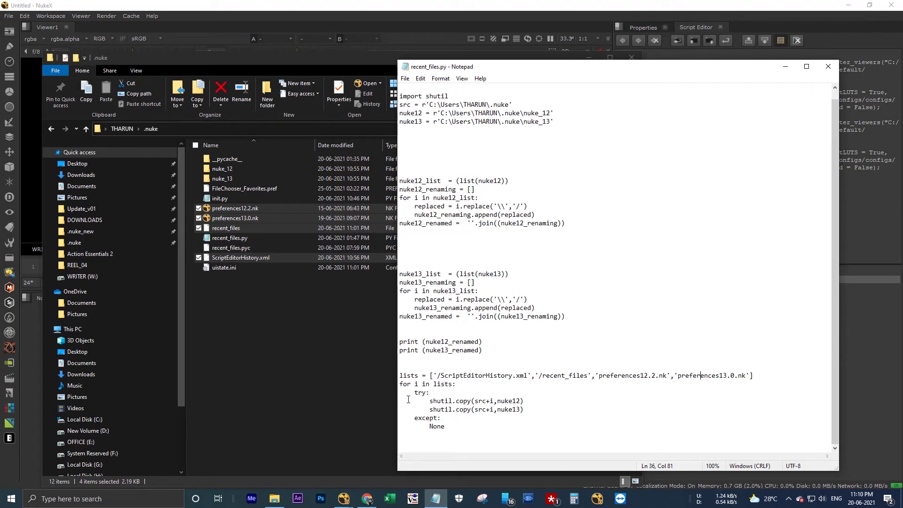
{"action": "left_click", "coordinate": [472, 438]}
{"action": "left_click_drag", "start_coordinate": [539, 375], "coordinate": [589, 375]}
Close recent_files.py and open init.py in Notepad
{"action": "left_click", "coordinate": [827, 67]}
{"action": "left_click", "coordinate": [202, 301]}
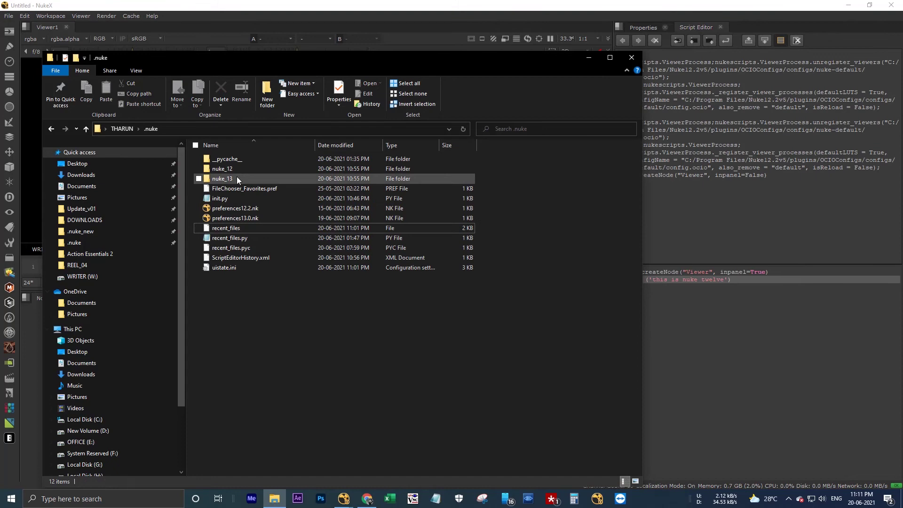
{"action": "double_click", "coordinate": [227, 199]}
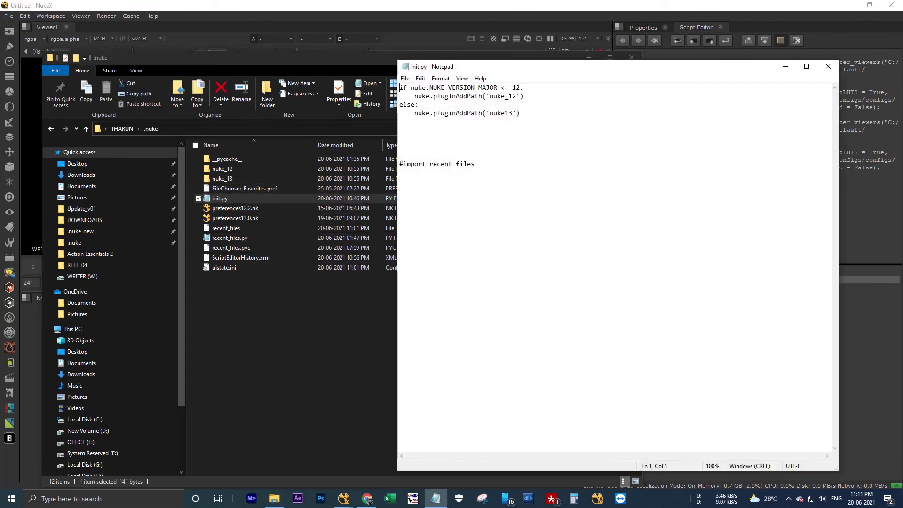
Remove the # before import recent_files, save init.py, and close it
{"action": "left_click_drag", "start_coordinate": [403, 164], "coordinate": [399, 163]}
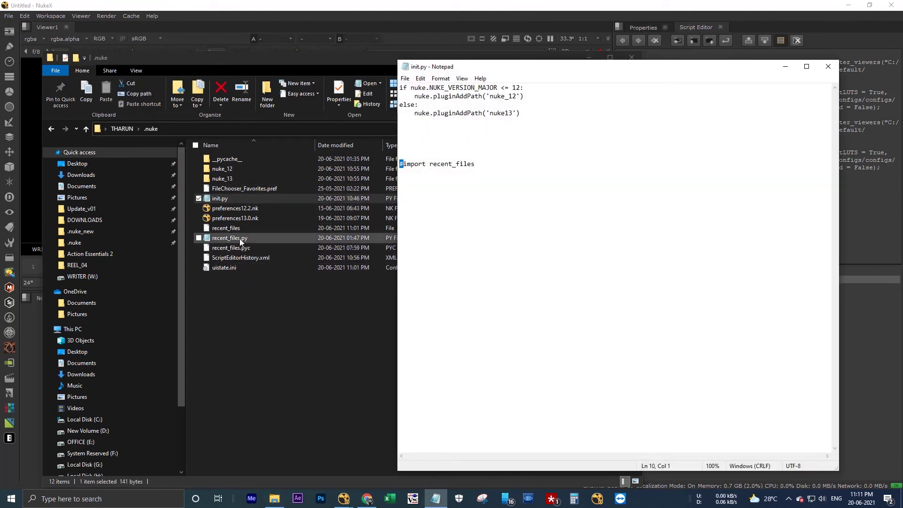
{"action": "key", "text": "BackSpace"}
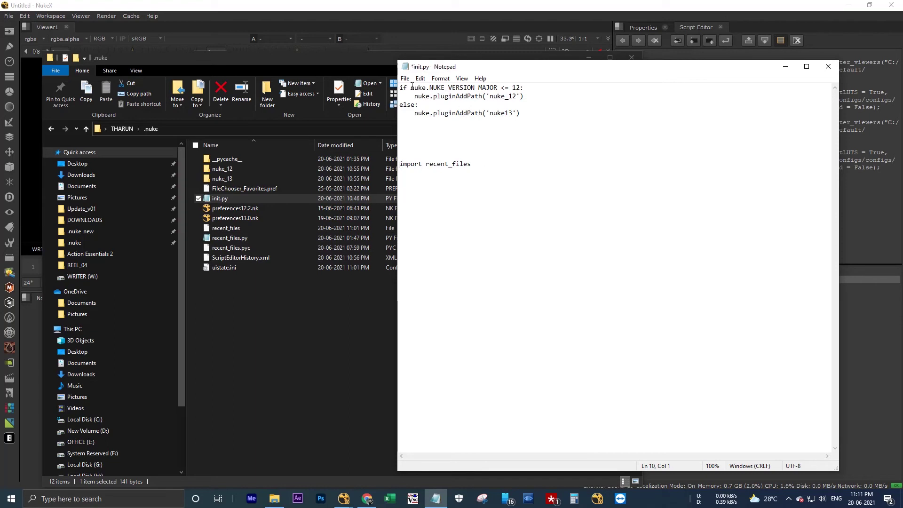
{"action": "left_click", "coordinate": [404, 78]}
{"action": "left_click", "coordinate": [422, 122]}
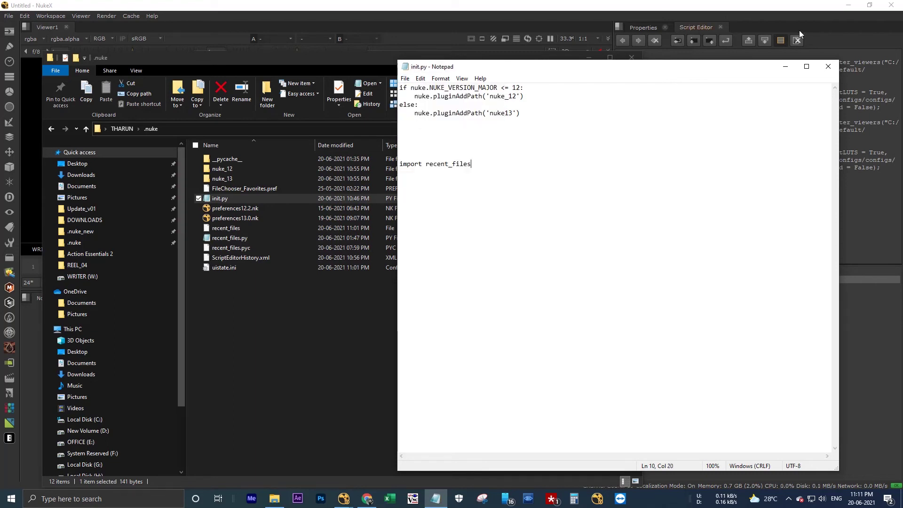
{"action": "left_click", "coordinate": [827, 66]}
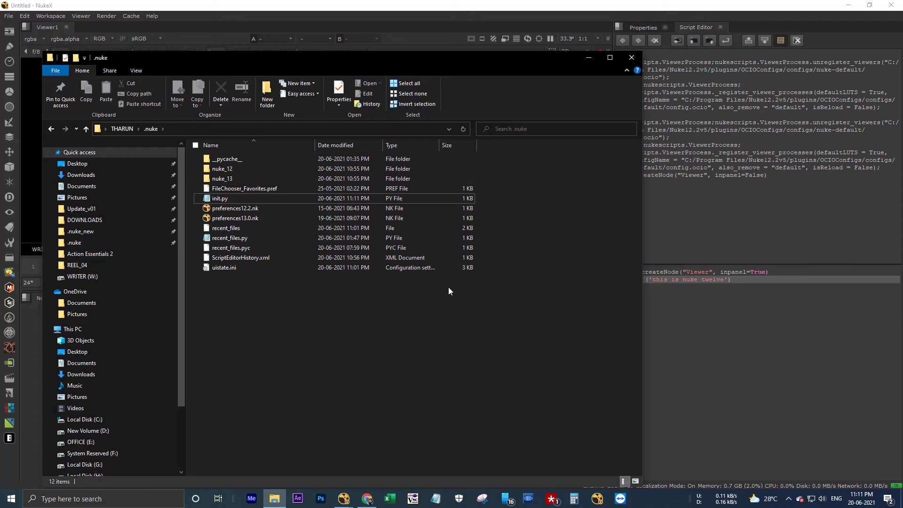
Add two Erode (fast) nodes, Dilate1 and Dilate2, to the NukeX node graph
{"action": "left_click", "coordinate": [590, 61]}
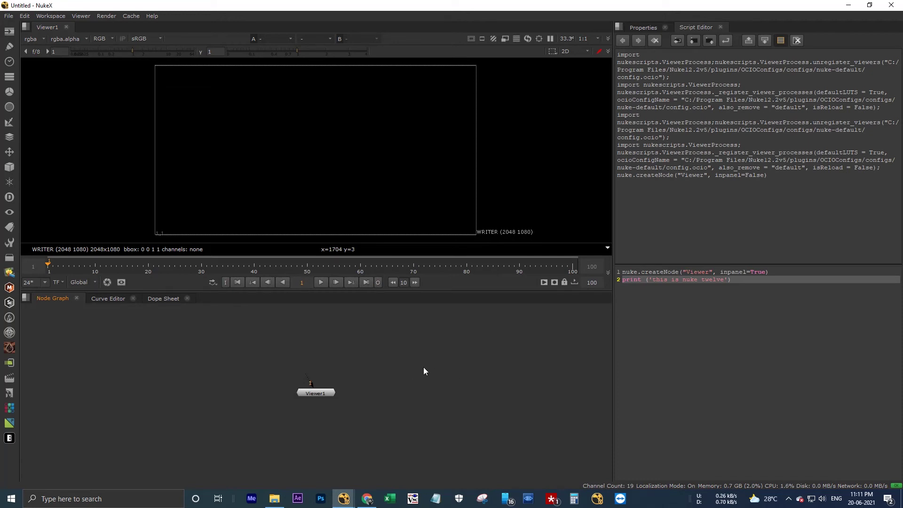
{"action": "key", "text": "Tab"}
{"action": "type", "text": "erode"}
{"action": "key", "text": "Return"}
{"action": "key", "text": "Tab"}
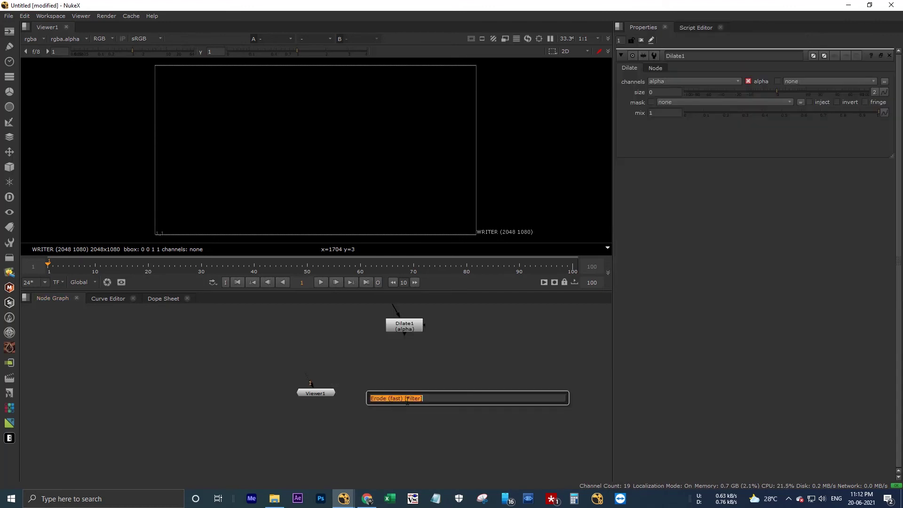
{"action": "key", "text": "Return"}
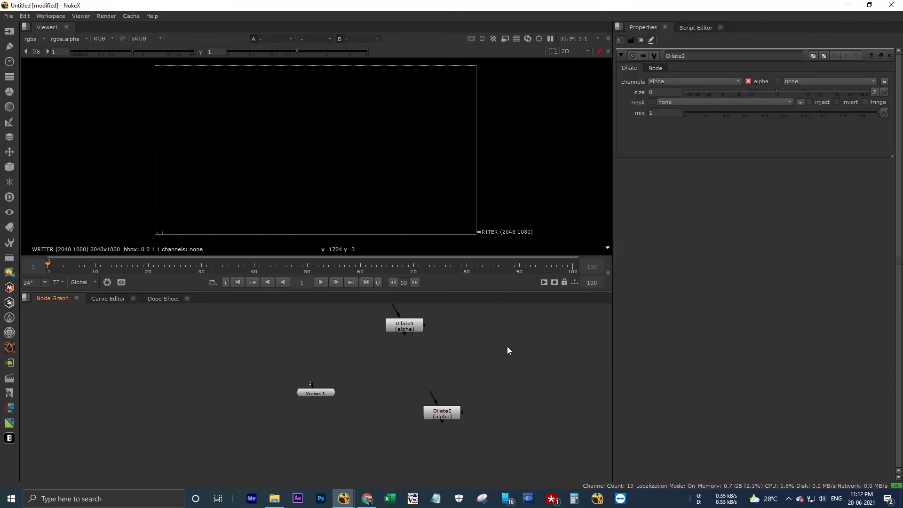
Save the script to the Desktop as Dilate_v01.nk and quit NukeX
{"action": "key", "text": "ctrl+s"}
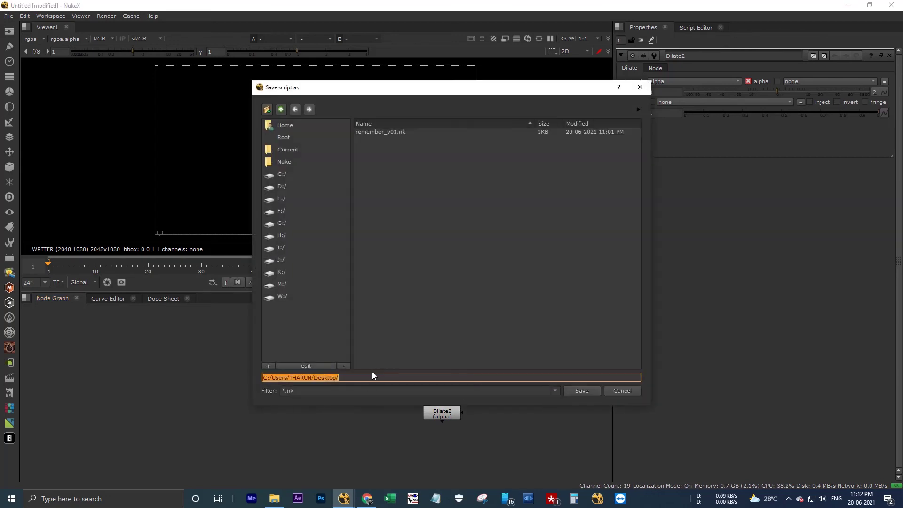
{"action": "left_click", "coordinate": [368, 377]}
{"action": "type", "text": "Dilat"}
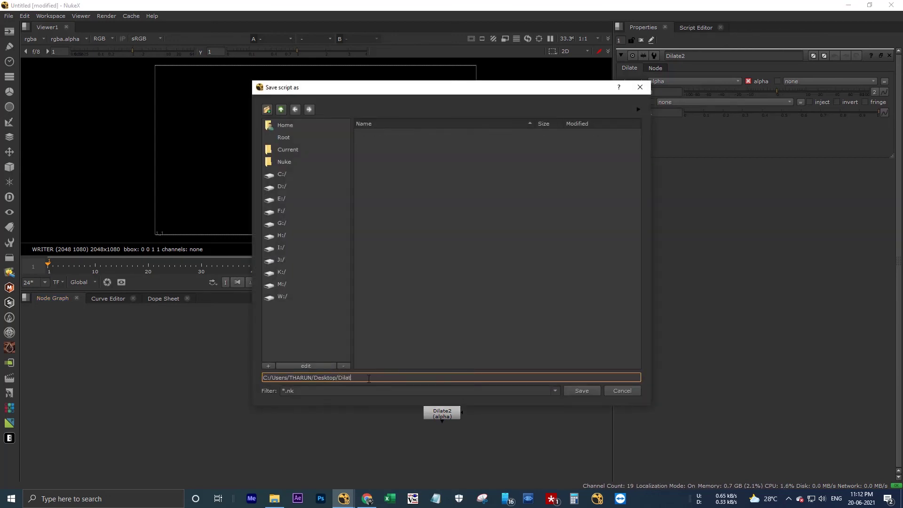
{"action": "type", "text": "e_v01"}
{"action": "left_click", "coordinate": [588, 393]}
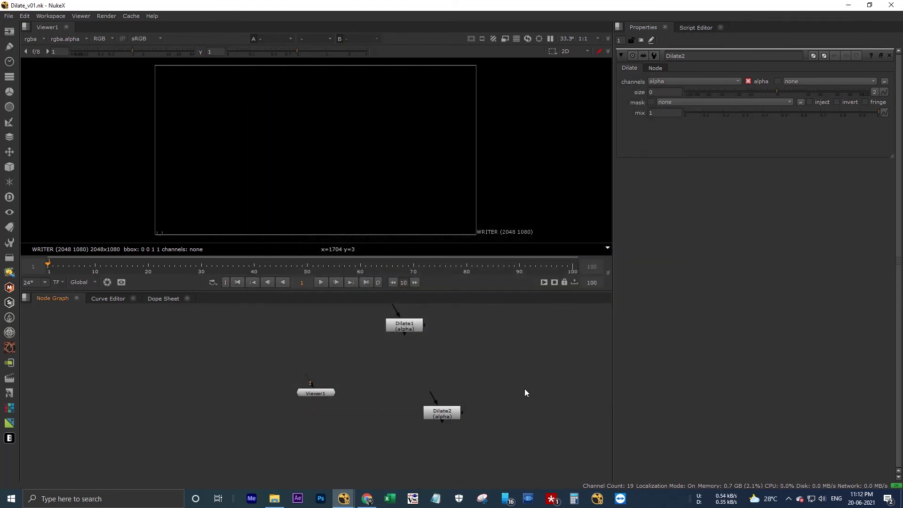
{"action": "left_click", "coordinate": [891, 5]}
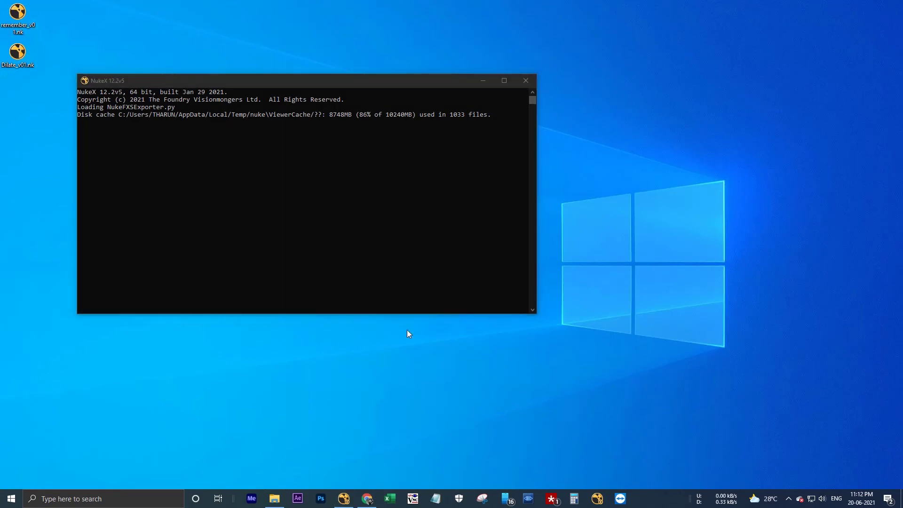
Return to File Explorer and browse between the .nuke folder and the nuke_13 folder
{"action": "key", "text": "alt+Tab"}
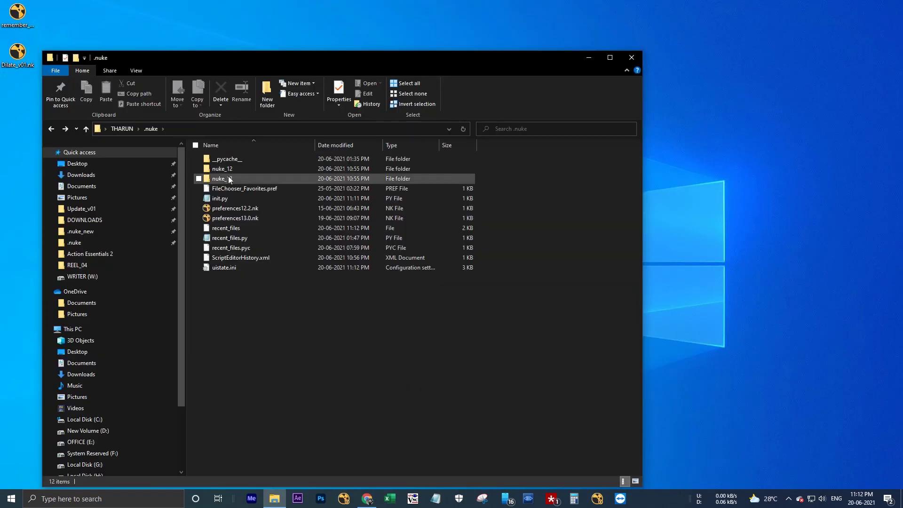
{"action": "double_click", "coordinate": [232, 179]}
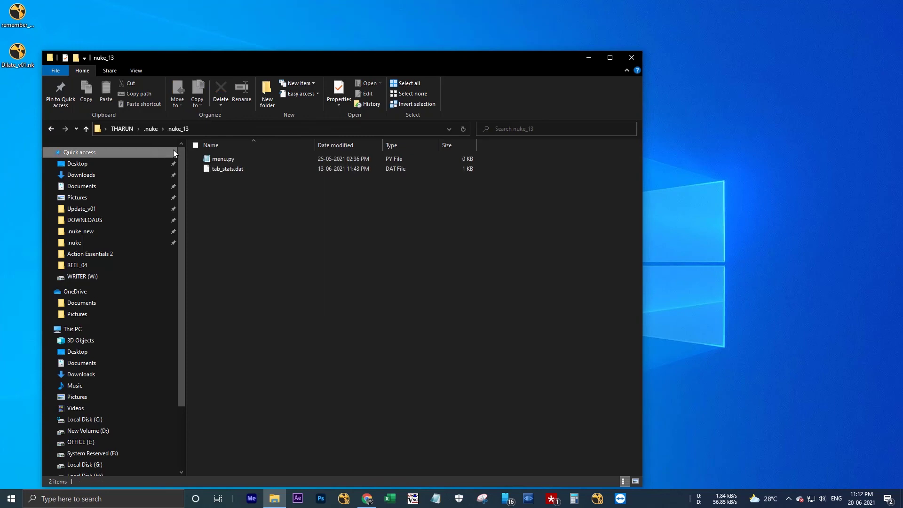
{"action": "left_click", "coordinate": [224, 131]}
{"action": "left_click", "coordinate": [51, 128]}
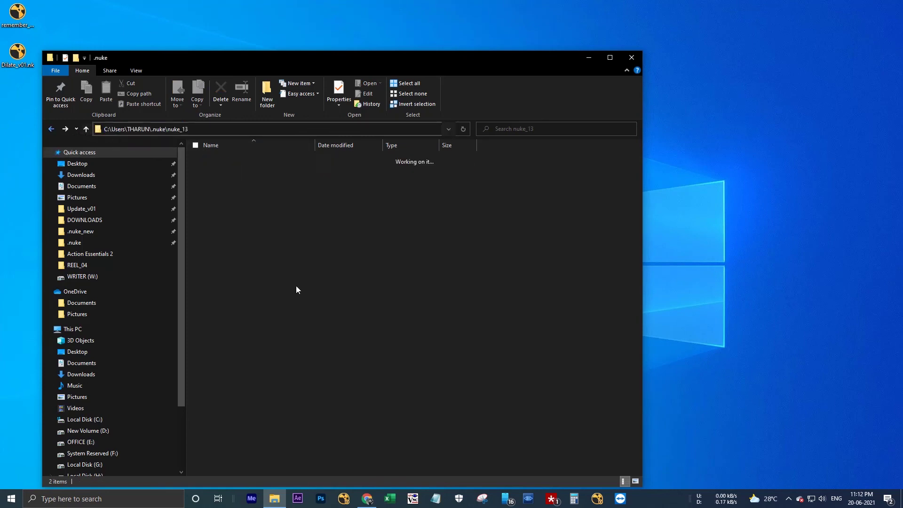
{"action": "left_click", "coordinate": [237, 257]}
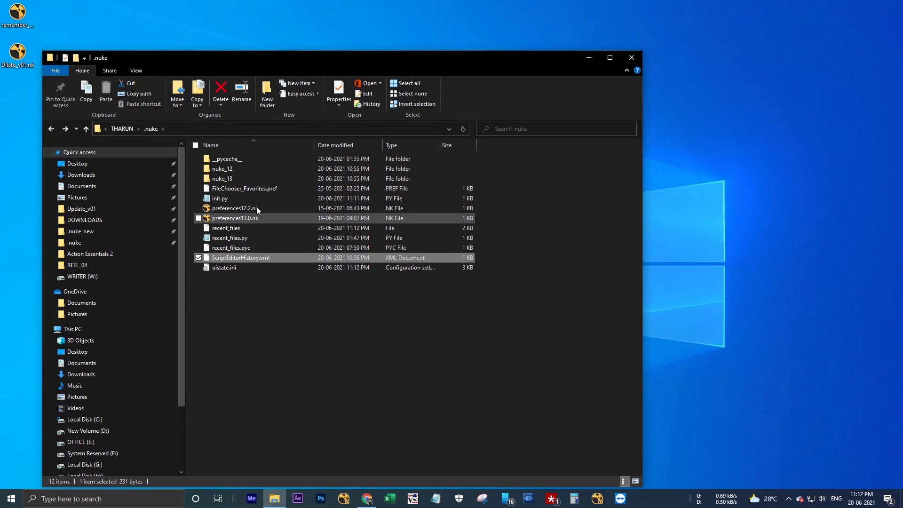
{"action": "double_click", "coordinate": [229, 179]}
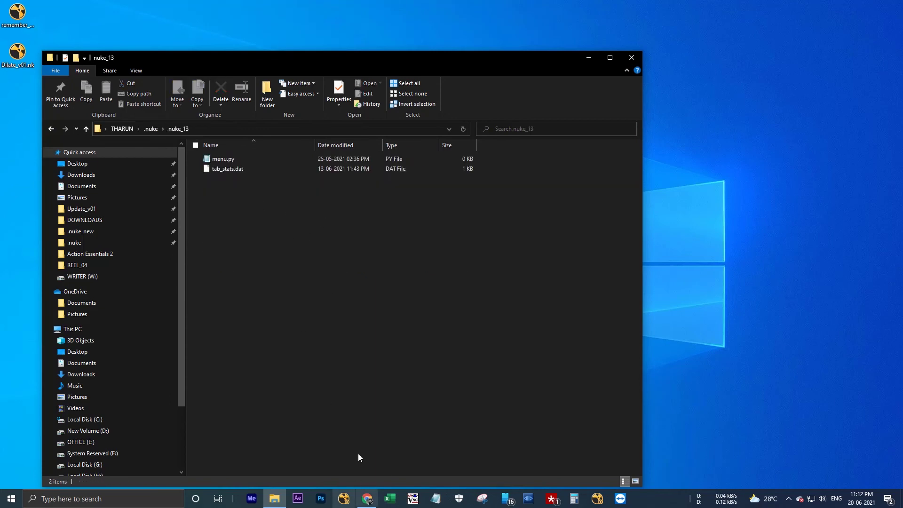
{"action": "left_click", "coordinate": [152, 128]}
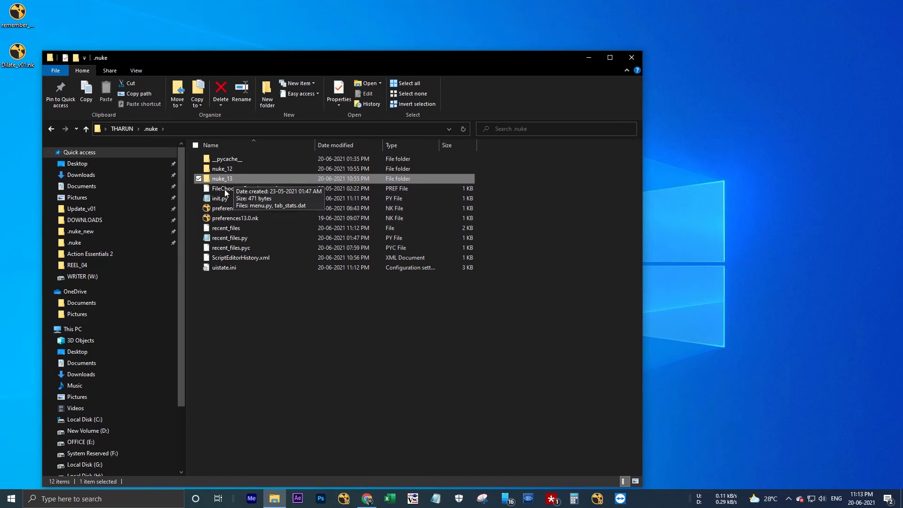
Select preferences12.2.nk, preferences13.0.nk, recent_files.py and ScriptEditorHistory.xml, then check nuke_12 and nuke_13
{"action": "left_click", "coordinate": [242, 210]}
{"action": "left_click", "coordinate": [242, 218], "text": "ctrl"}
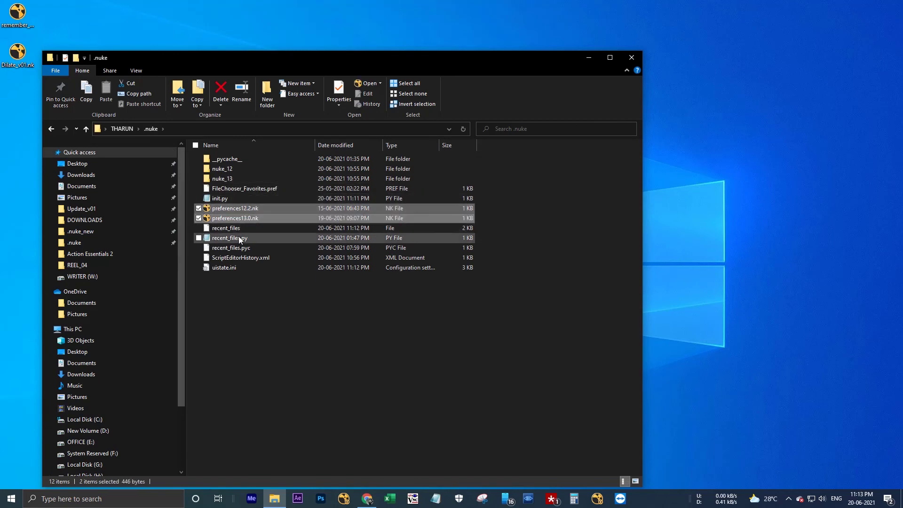
{"action": "left_click", "coordinate": [238, 238], "text": "ctrl"}
{"action": "left_click", "coordinate": [237, 257], "text": "ctrl"}
{"action": "double_click", "coordinate": [232, 171]}
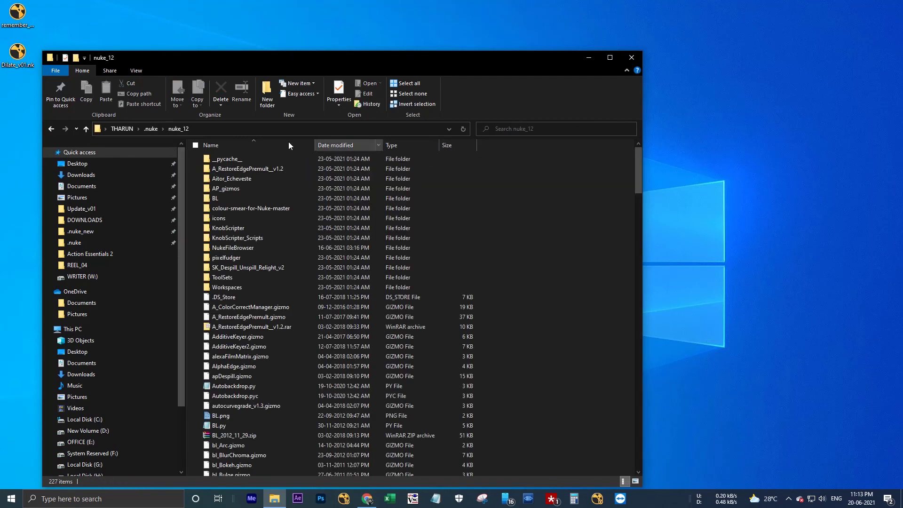
{"action": "left_click", "coordinate": [151, 128]}
{"action": "double_click", "coordinate": [233, 181]}
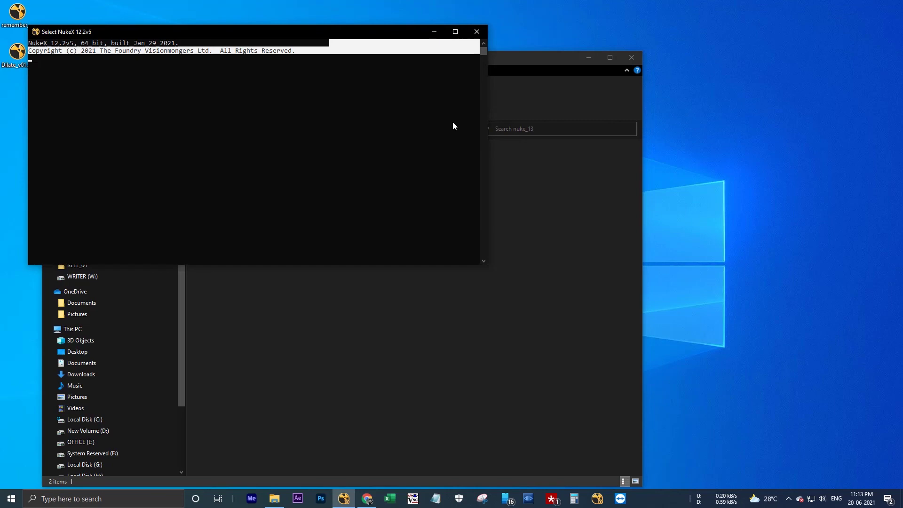
Move the NukeX console aside and recheck nuke_13 for the newly copied ScriptEditorHistory.xml and recent_files
{"action": "left_click_drag", "start_coordinate": [360, 35], "coordinate": [693, 223]}
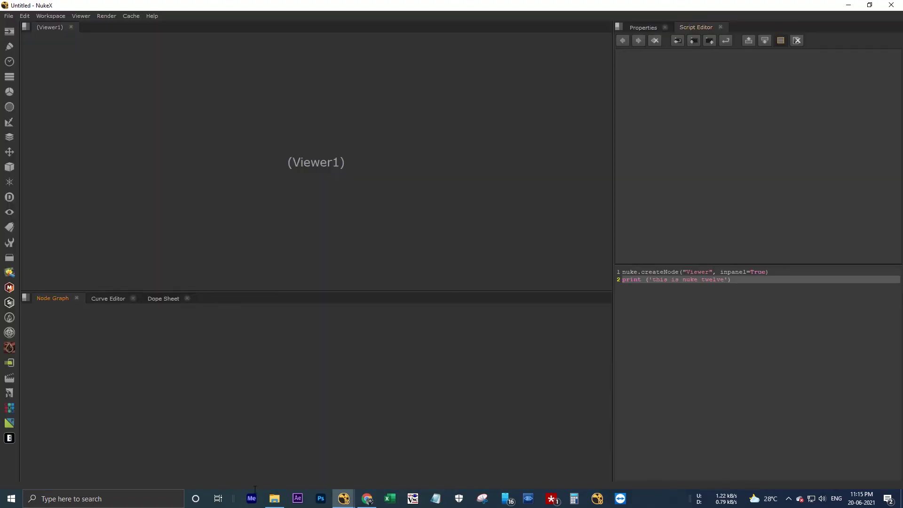
{"action": "left_click", "coordinate": [274, 499]}
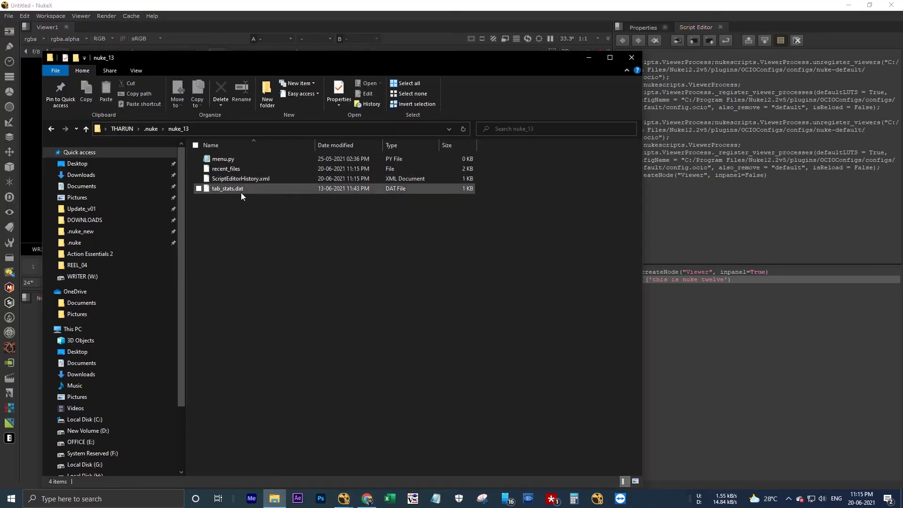
{"action": "left_click", "coordinate": [222, 179]}
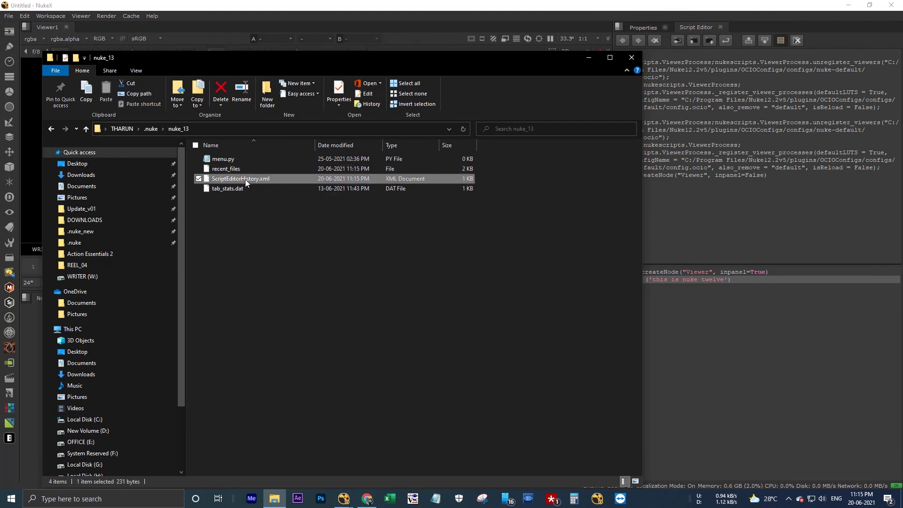
{"action": "left_click", "coordinate": [151, 130]}
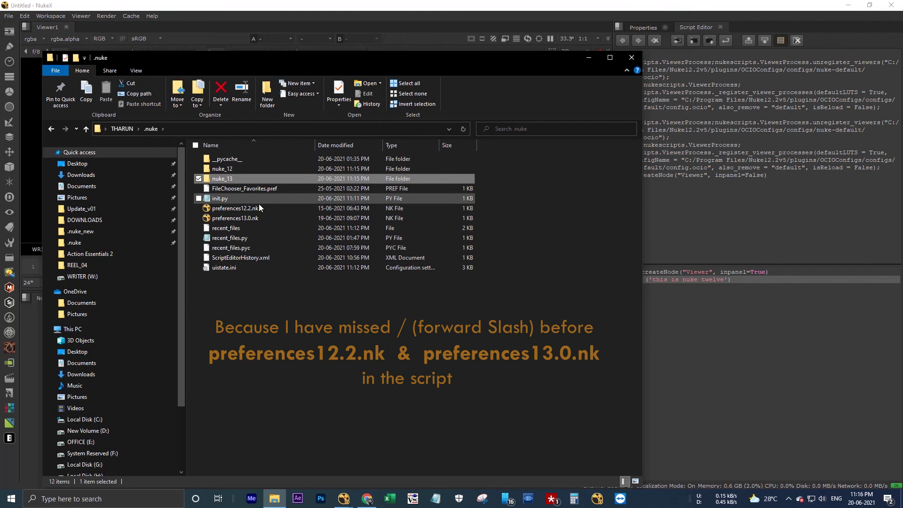
{"action": "left_click", "coordinate": [258, 207]}
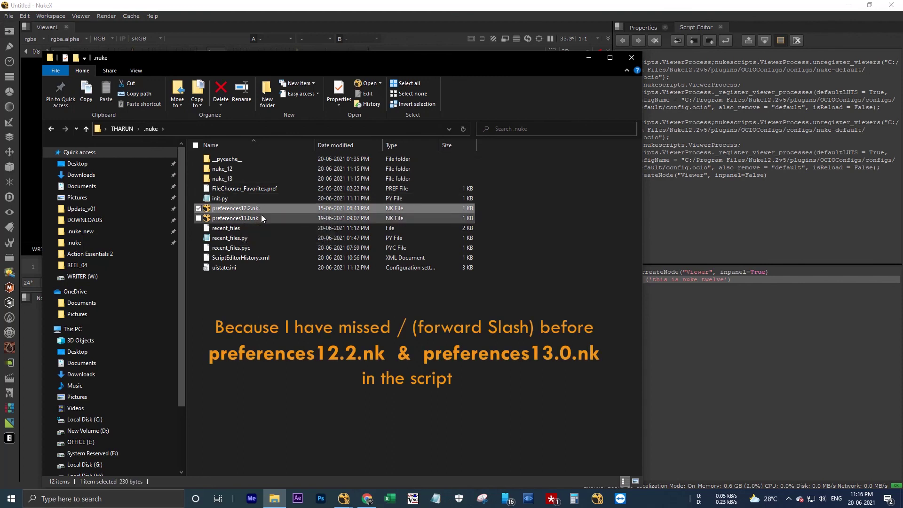
{"action": "double_click", "coordinate": [236, 179]}
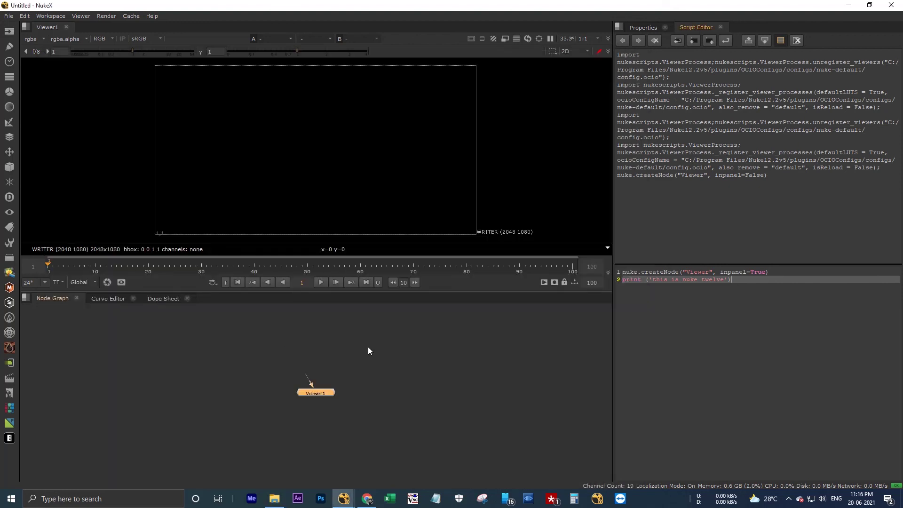
Switch to NukeX and check that Dilate_v01.nk tops File > Open Recent Comp, then dismiss the menu
{"action": "left_click", "coordinate": [344, 498]}
{"action": "left_click", "coordinate": [9, 16]}
{"action": "mouse_move", "coordinate": [40, 46]}
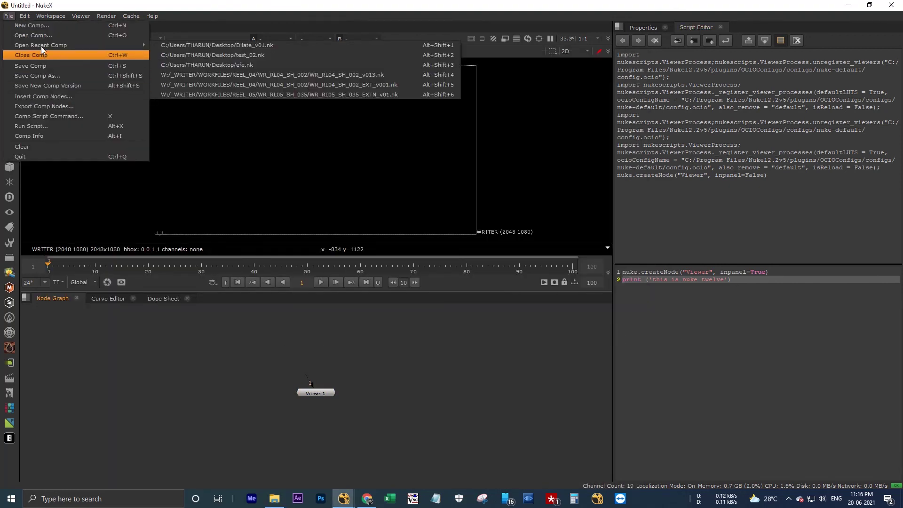
{"action": "left_click", "coordinate": [254, 45]}
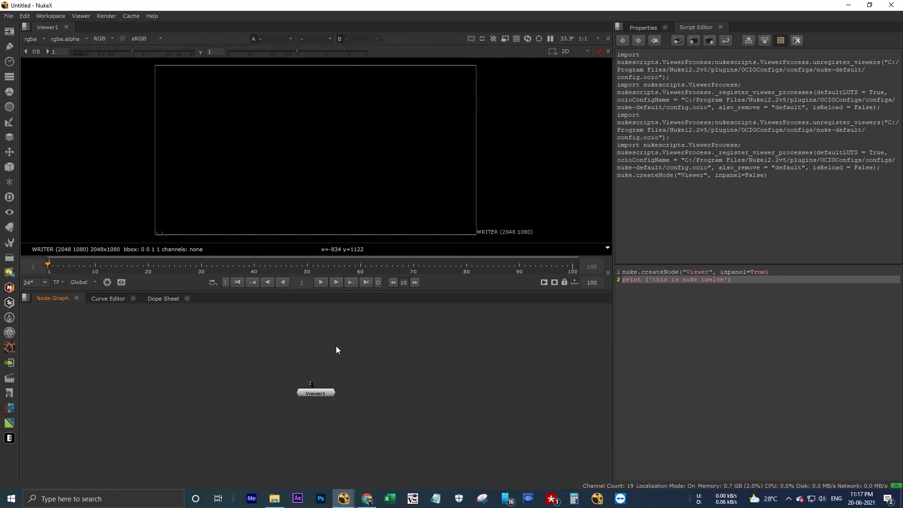